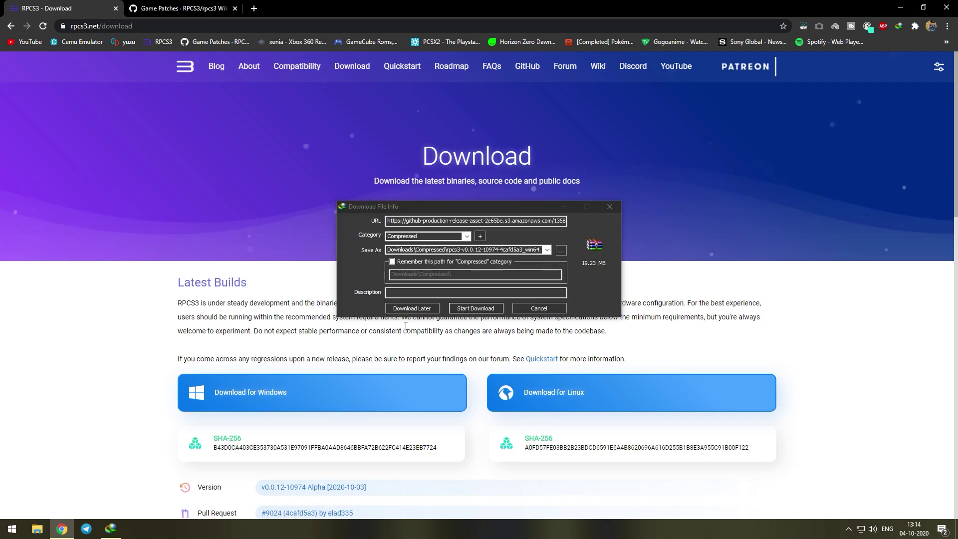
- Start the RPCS3 Windows build download and search Google for "ps3 firmware download" in a new tab
{"action": "left_click", "coordinate": [493, 310]}
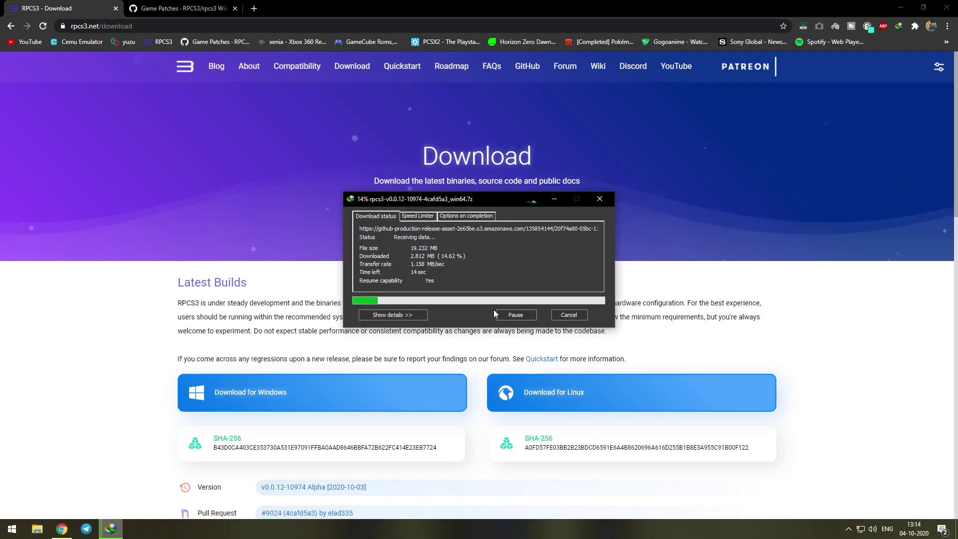
{"action": "left_click", "coordinate": [253, 8]}
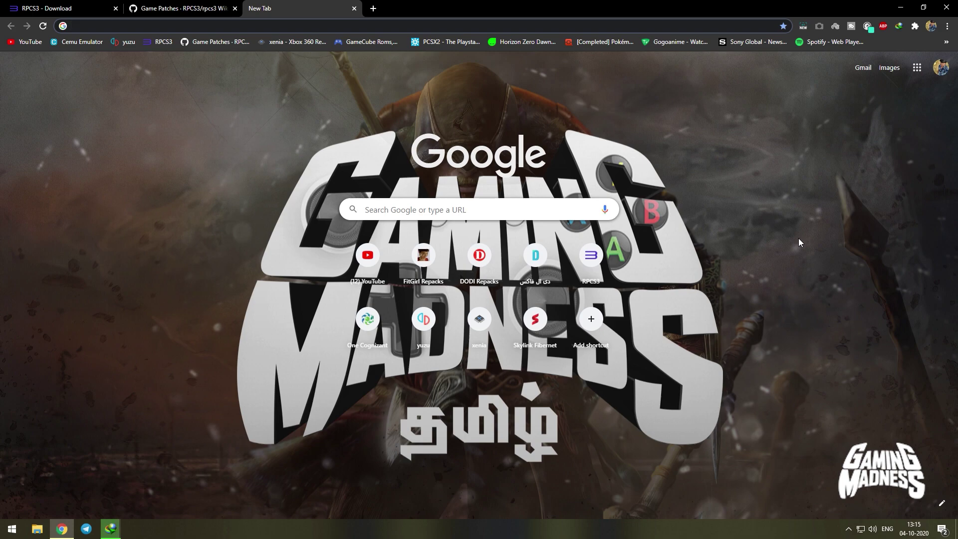
{"action": "type", "text": "ps"}
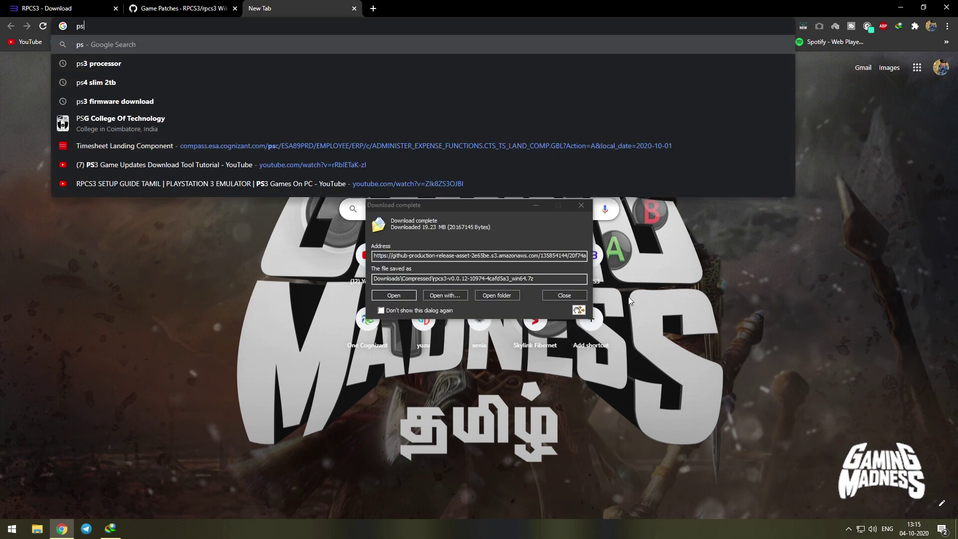
{"action": "left_click", "coordinate": [553, 297]}
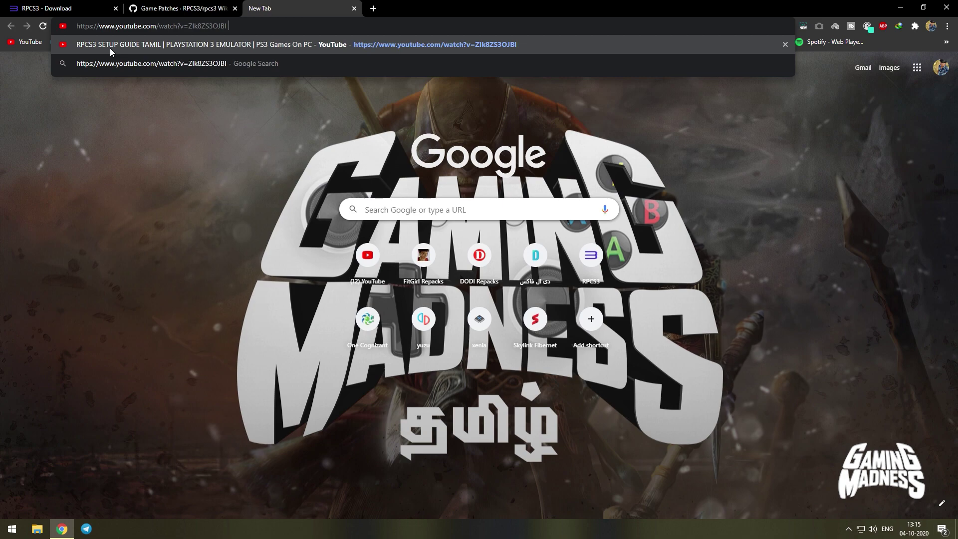
{"action": "type", "text": "3 firmware download"}
{"action": "key", "text": "Return"}
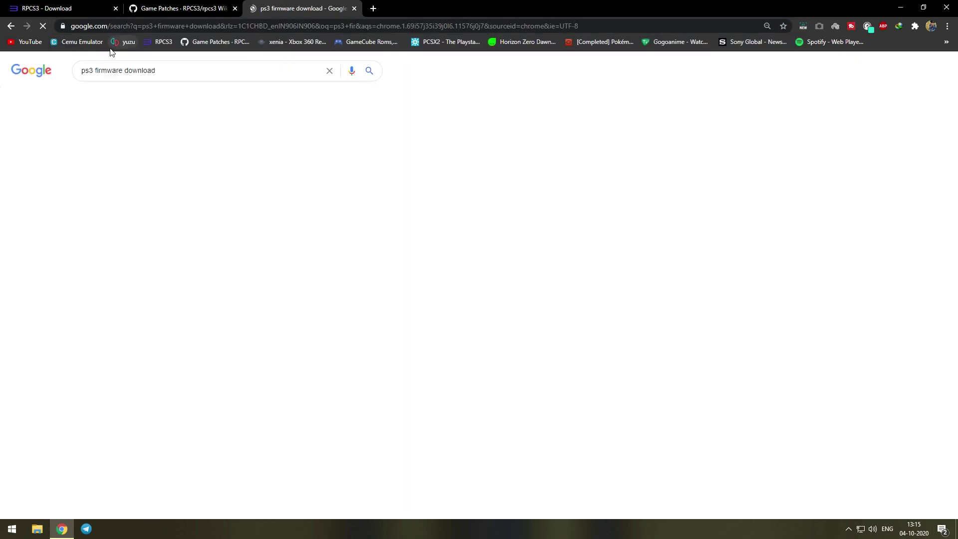
- Download PS3UPDAT.PUP from PlayStation's PS3 System Software Update page into the Compressed folder in Downloads
{"action": "left_click", "coordinate": [110, 145]}
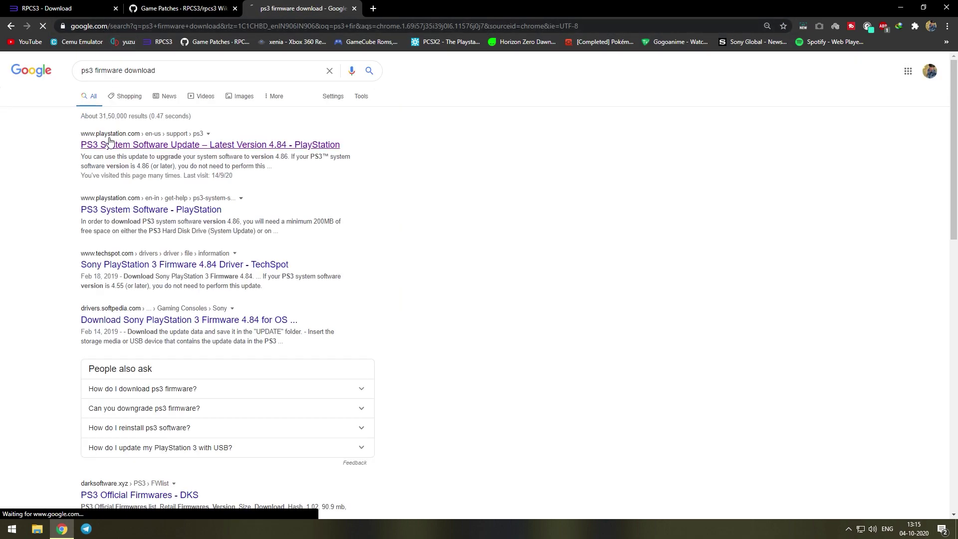
{"action": "scroll", "coordinate": [657, 328], "scroll_direction": "down", "scroll_amount": 5}
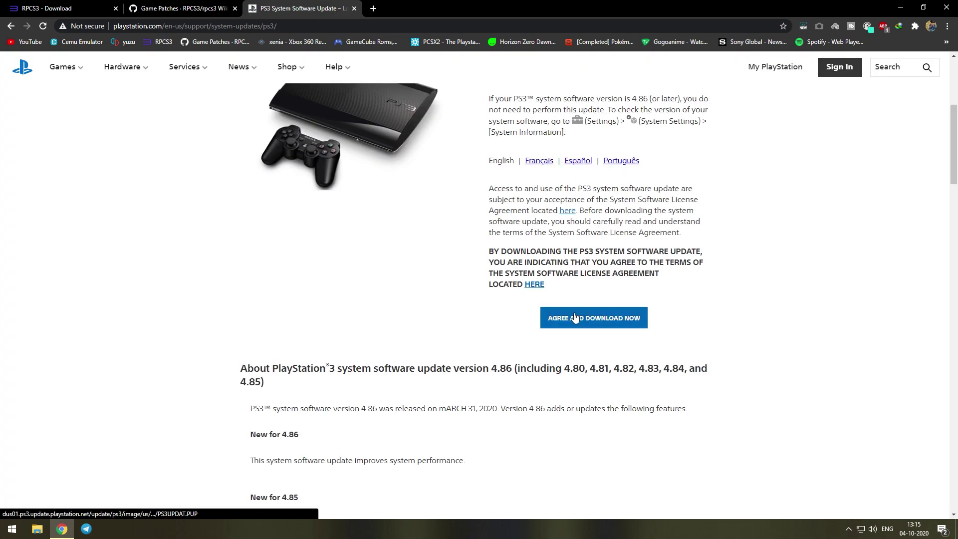
{"action": "left_click", "coordinate": [619, 324]}
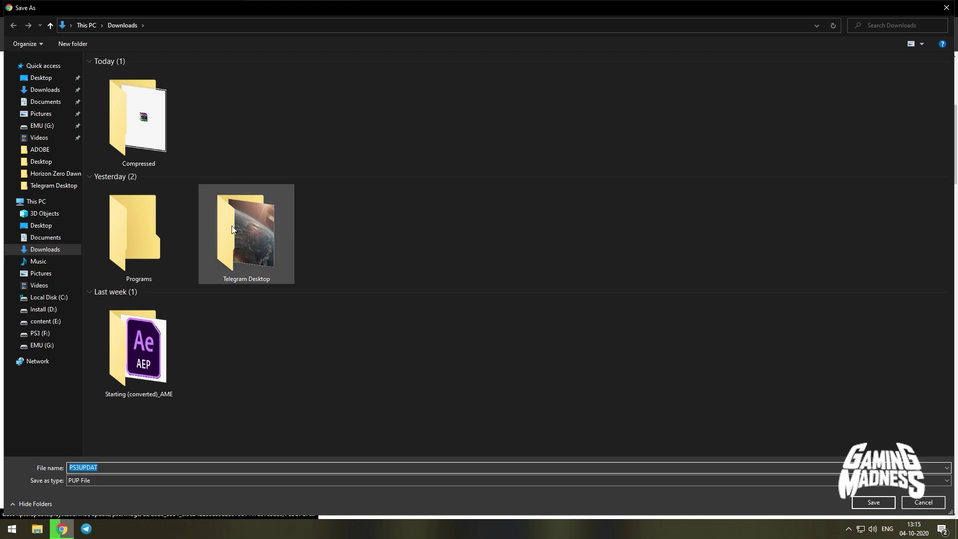
{"action": "left_click", "coordinate": [155, 118]}
{"action": "double_click", "coordinate": [155, 117]}
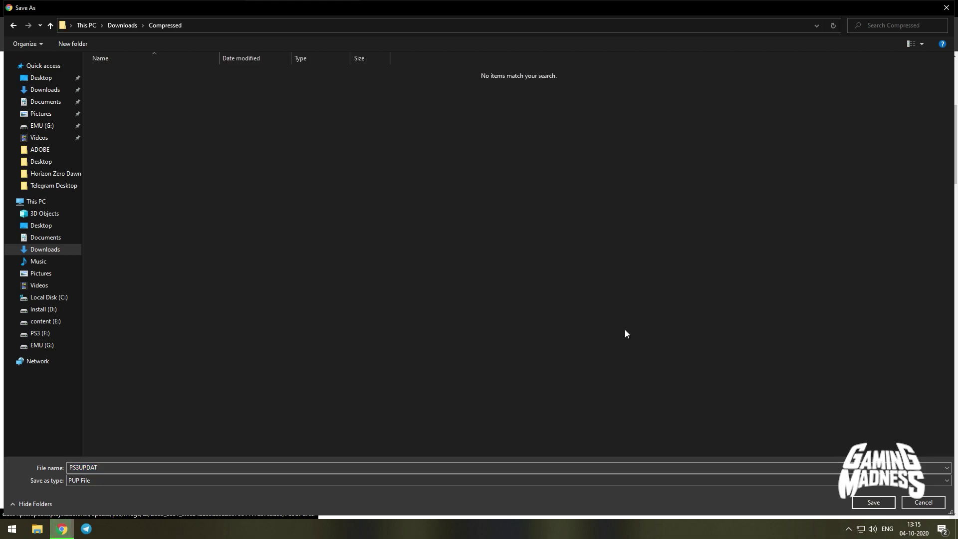
{"action": "left_click", "coordinate": [883, 505]}
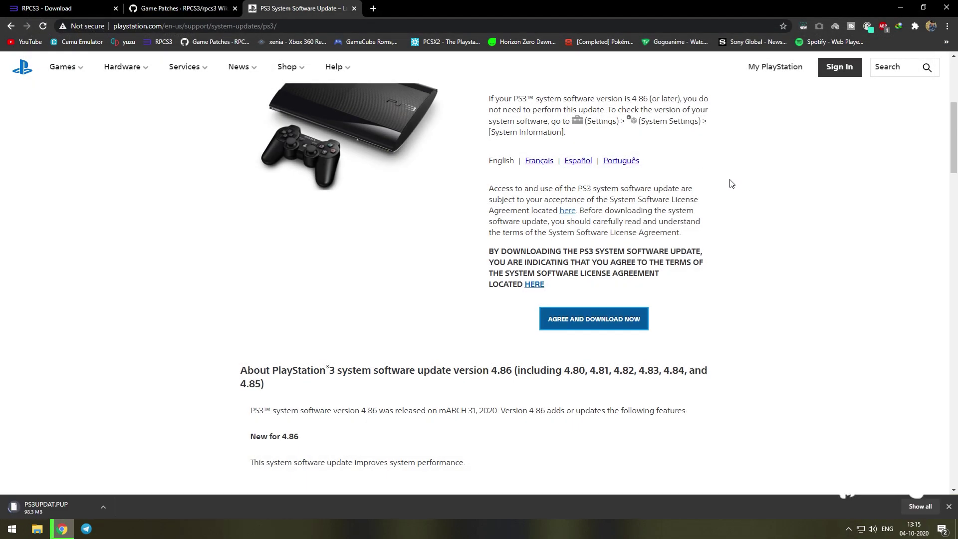
- Look through the game patches listed on the RPCS3 Game Patches wiki page
{"action": "left_click", "coordinate": [170, 6]}
{"action": "scroll", "coordinate": [268, 263], "scroll_direction": "down", "scroll_amount": 5}
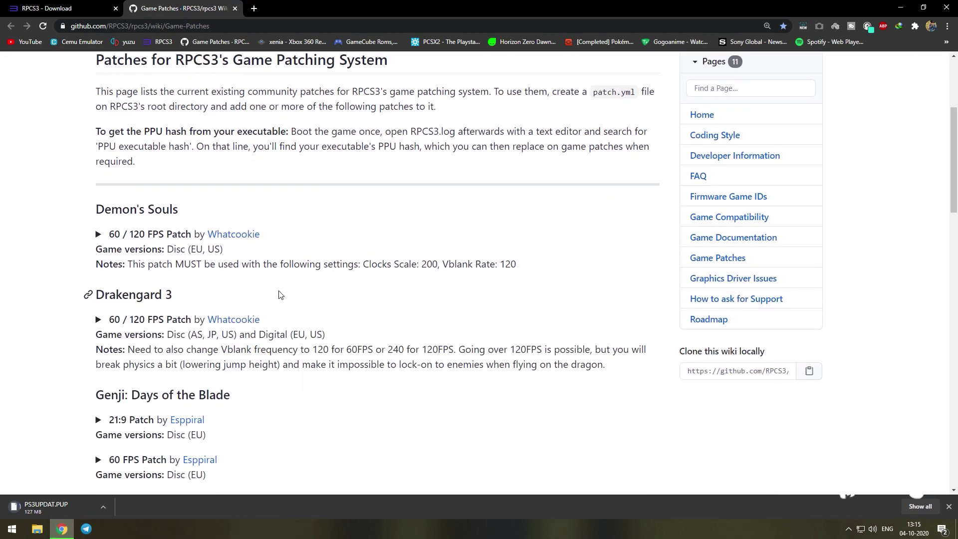
{"action": "scroll", "coordinate": [264, 272], "scroll_direction": "down", "scroll_amount": 3}
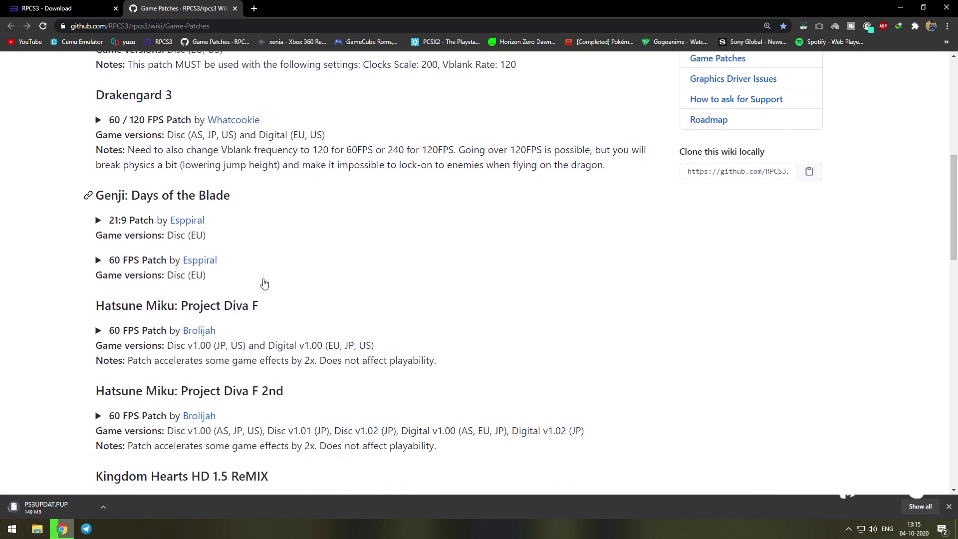
{"action": "scroll", "coordinate": [396, 285], "scroll_direction": "down", "scroll_amount": 8}
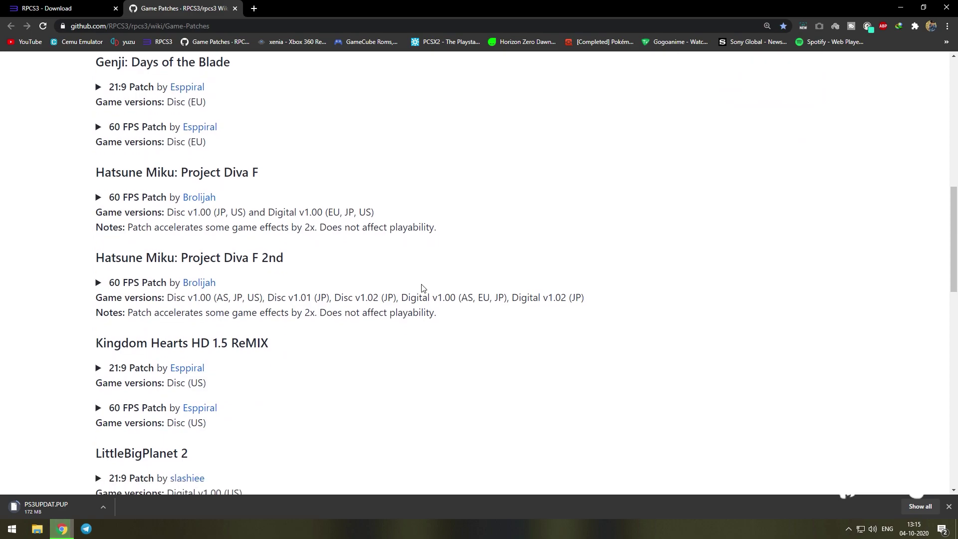
- In File Explorer, move PS3UPDAT.PUP and the rpcs3 archive from Downloads\Compressed to the EMU (G:) drive
{"action": "left_click", "coordinate": [901, 6]}
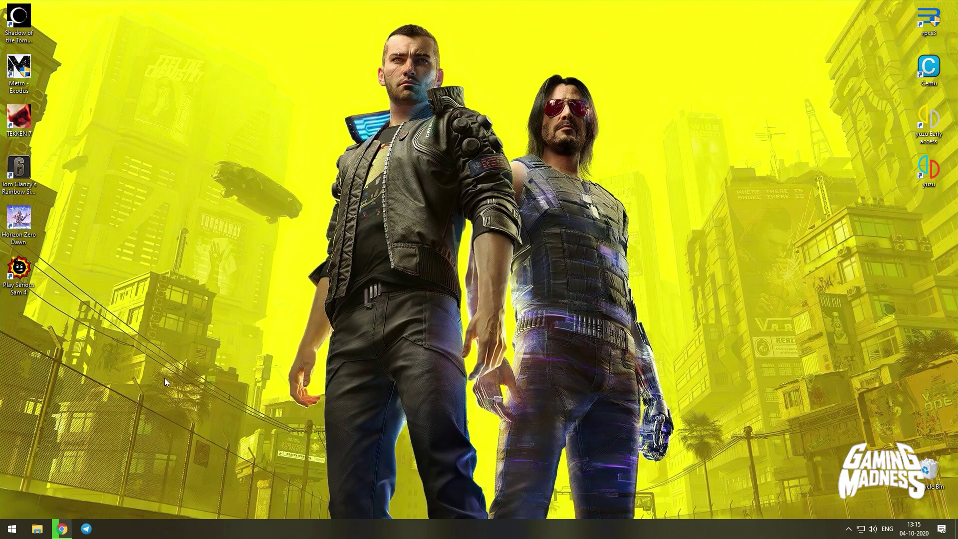
{"action": "key", "text": "super+e"}
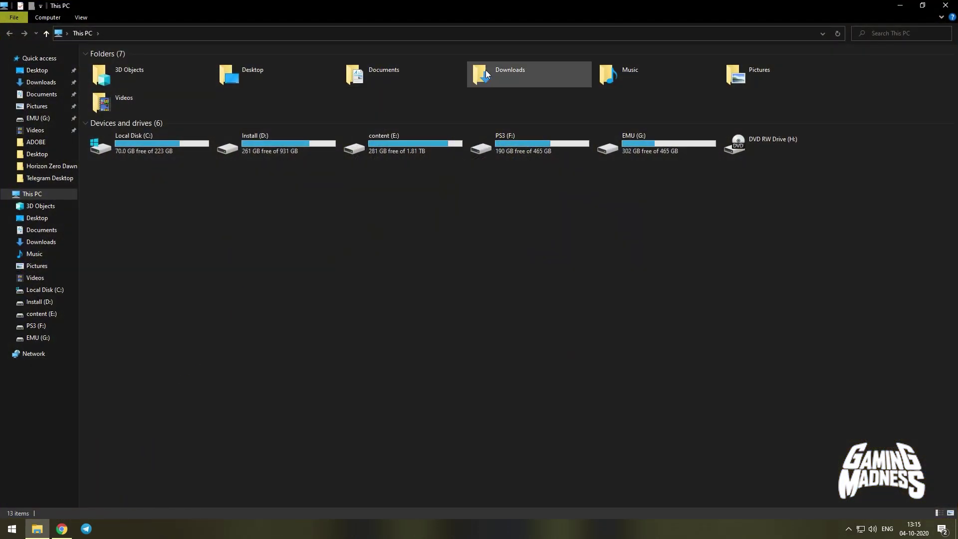
{"action": "double_click", "coordinate": [510, 73]}
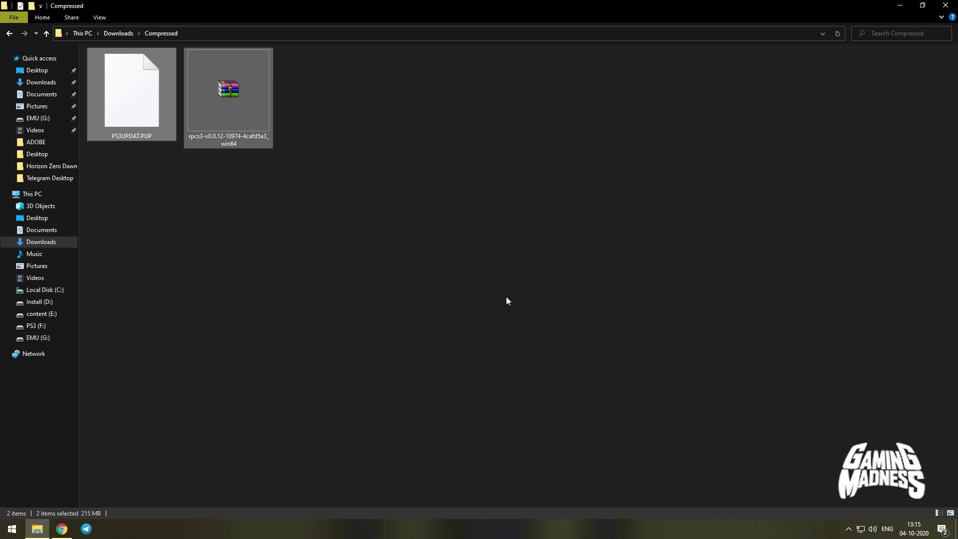
{"action": "key", "text": "ctrl+x"}
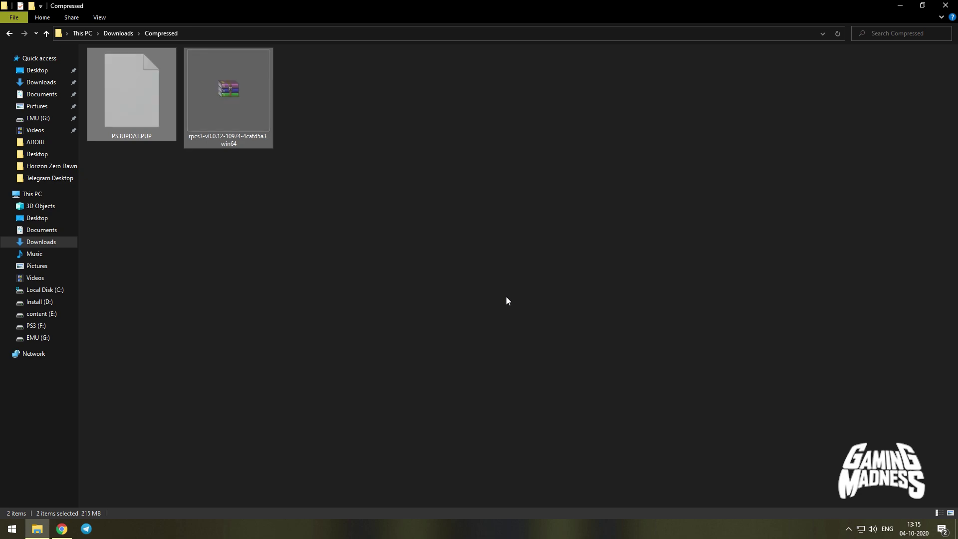
{"action": "left_click", "coordinate": [53, 338]}
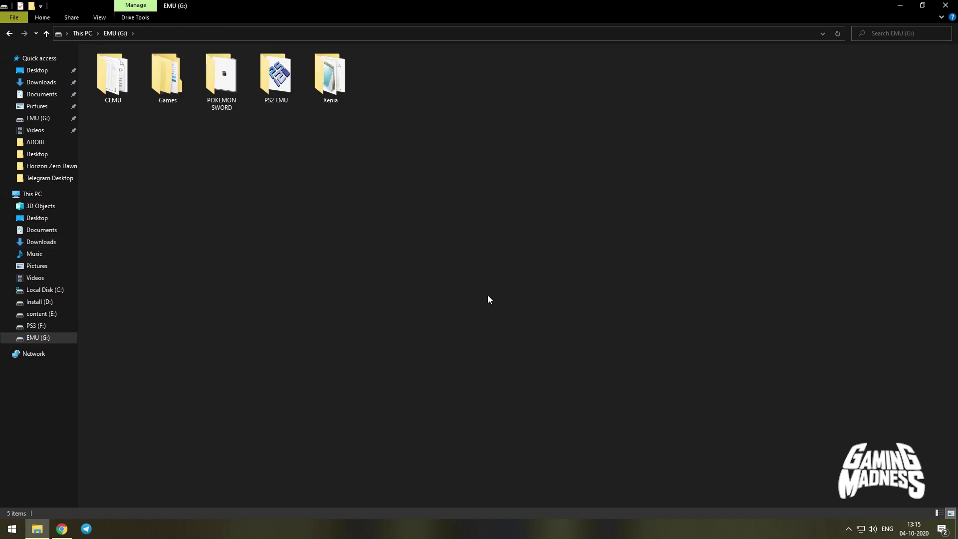
{"action": "key", "text": "ctrl+v"}
- Open the rpcs3 archive to examine its contents, and close the archive window
{"action": "left_click", "coordinate": [469, 83]}
{"action": "double_click", "coordinate": [461, 69]}
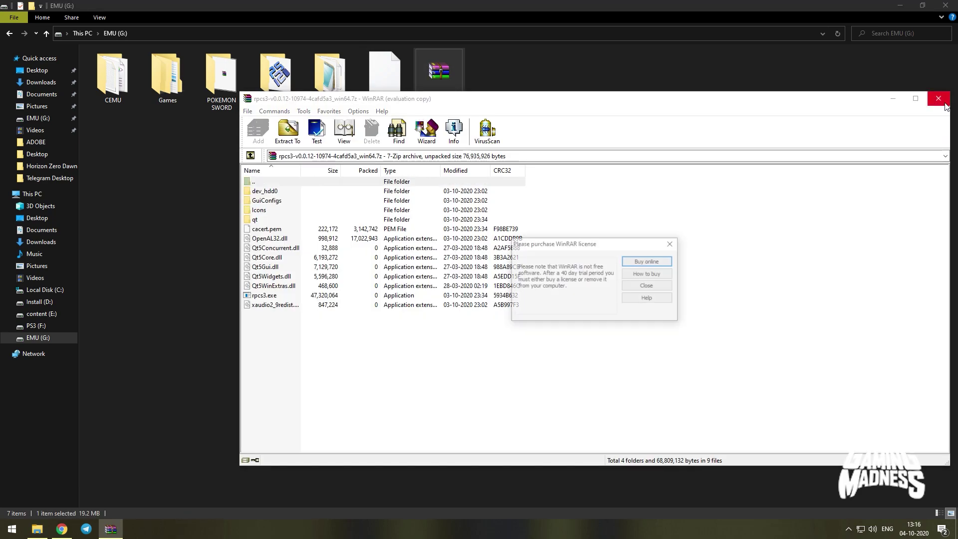
{"action": "key", "text": "Escape"}
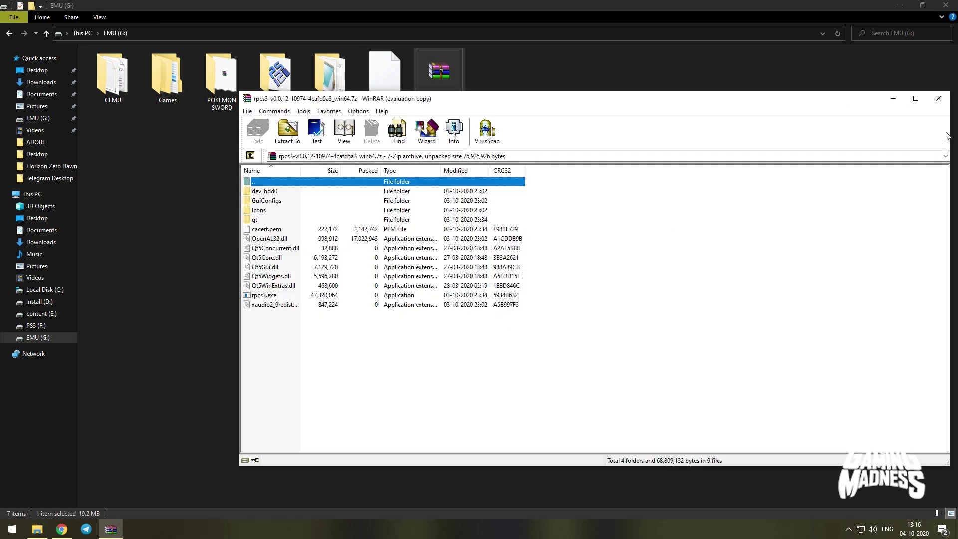
{"action": "left_click", "coordinate": [939, 98]}
- Extract the rpcs3 archive into its own folder on EMU (G:) and rename that folder rpcs3
{"action": "right_click", "coordinate": [446, 86]}
{"action": "left_click", "coordinate": [515, 181]}
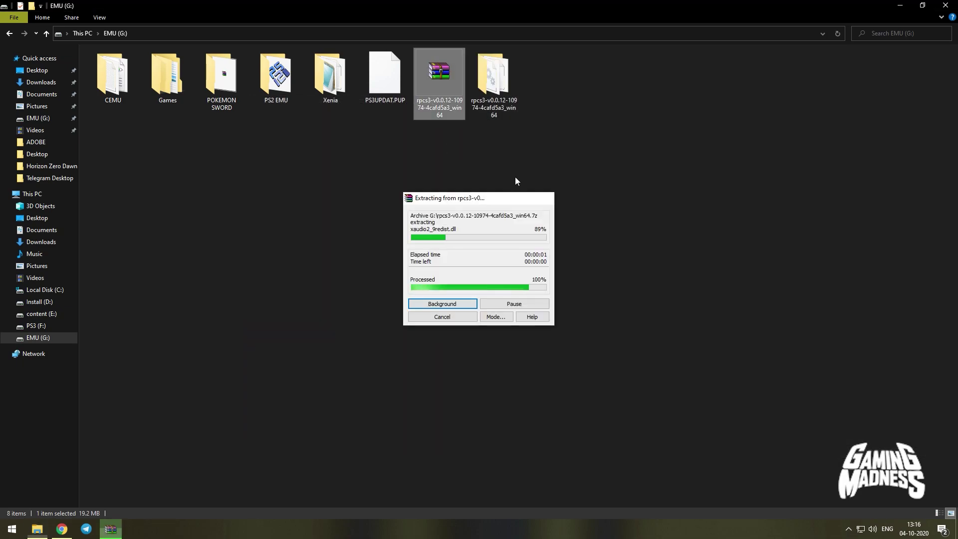
{"action": "left_click", "coordinate": [508, 108]}
{"action": "left_click", "coordinate": [508, 108]}
{"action": "key", "text": "BackSpace"}
{"action": "key", "text": "Return"}
- Launch rpcs3 from the rpcs3 folder and accept its welcome dialog with the Quickstart guide marked as read and Do not show again enabled
{"action": "key", "text": "Return"}
{"action": "left_click", "coordinate": [722, 90]}
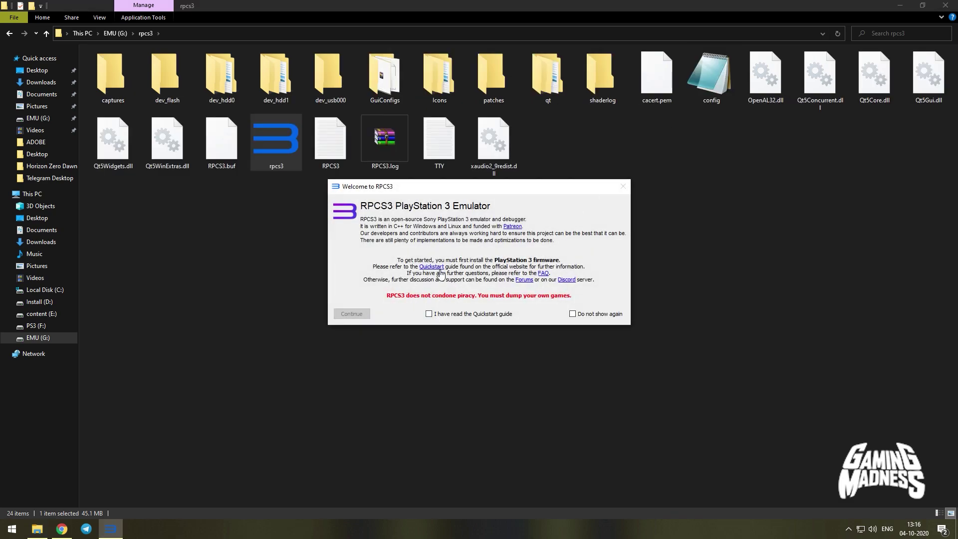
{"action": "left_click", "coordinate": [443, 316]}
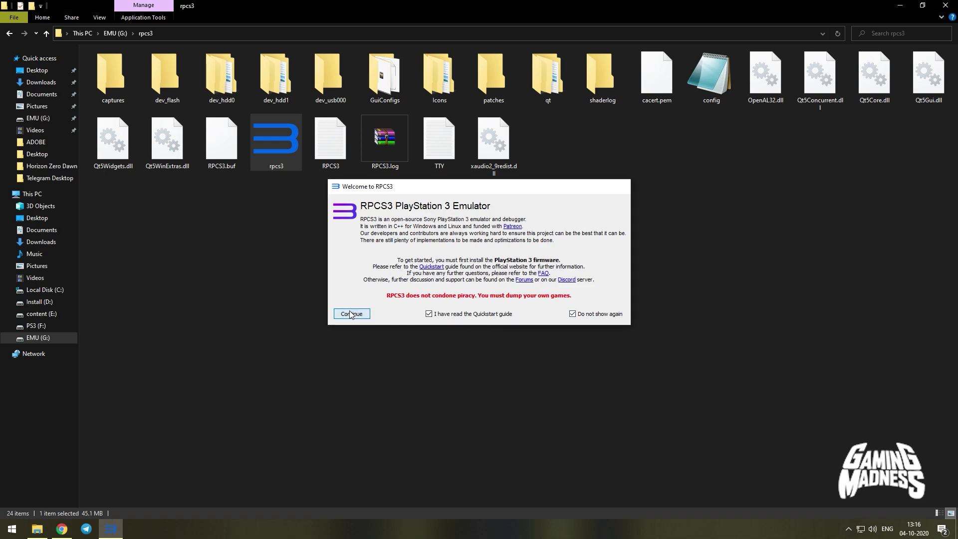
{"action": "left_click", "coordinate": [352, 314]}
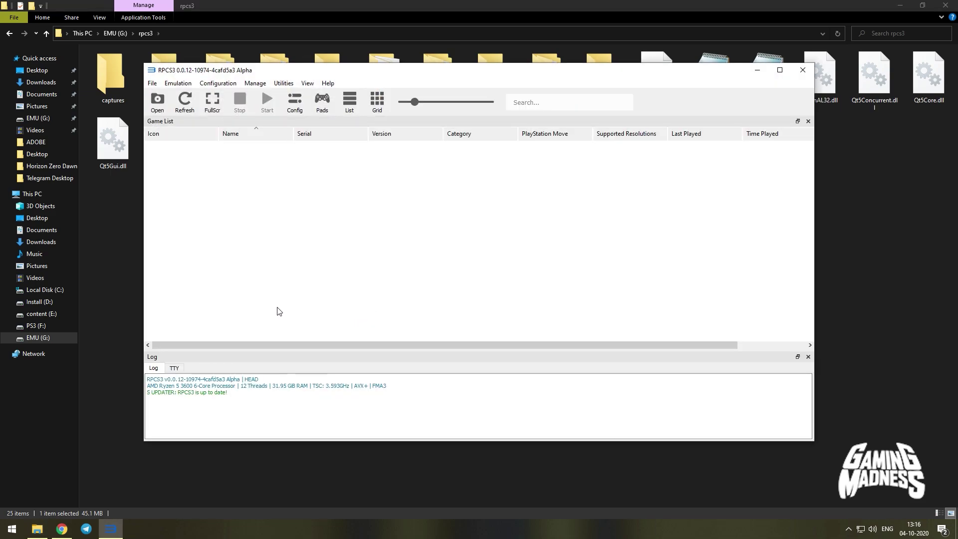
- Install the PS3 firmware from PS3UPDAT.PUP on EMU (G:), and dismiss the success message with Don't show again enabled
{"action": "left_click", "coordinate": [156, 84]}
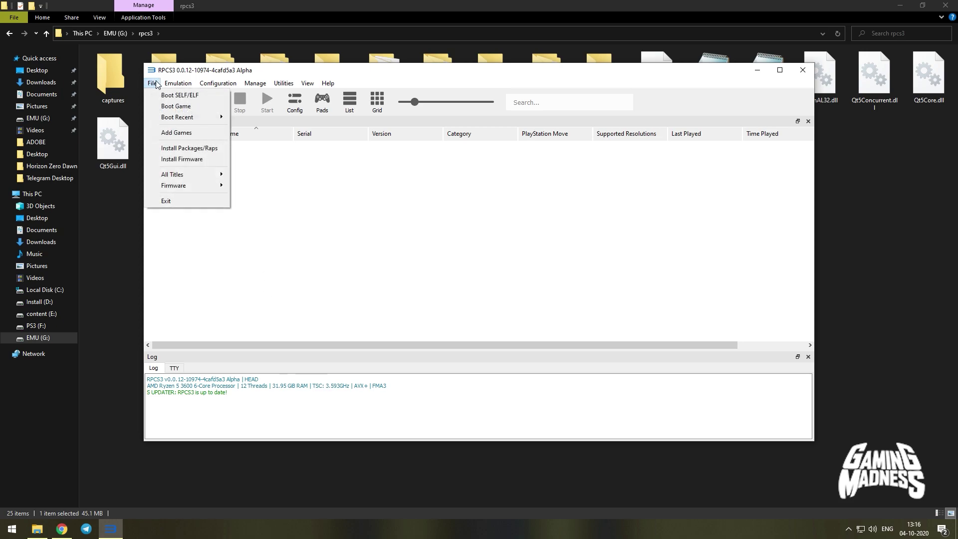
{"action": "left_click", "coordinate": [176, 160]}
{"action": "left_click", "coordinate": [127, 27]}
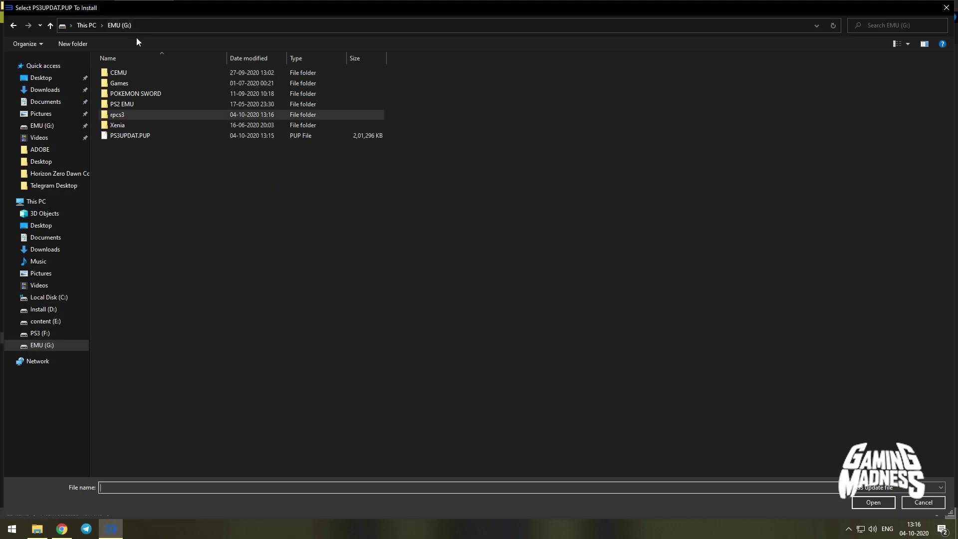
{"action": "left_click", "coordinate": [131, 138]}
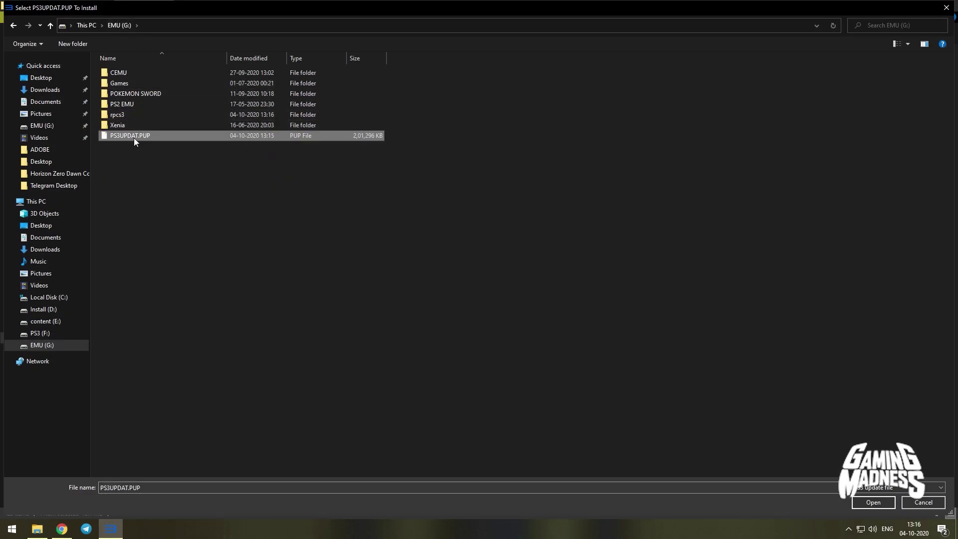
{"action": "double_click", "coordinate": [133, 138]}
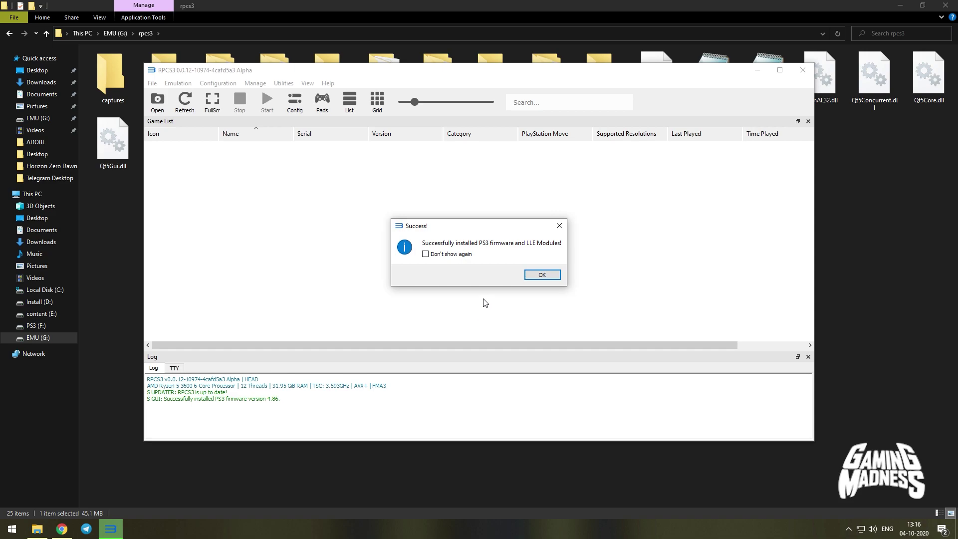
{"action": "left_click", "coordinate": [461, 257]}
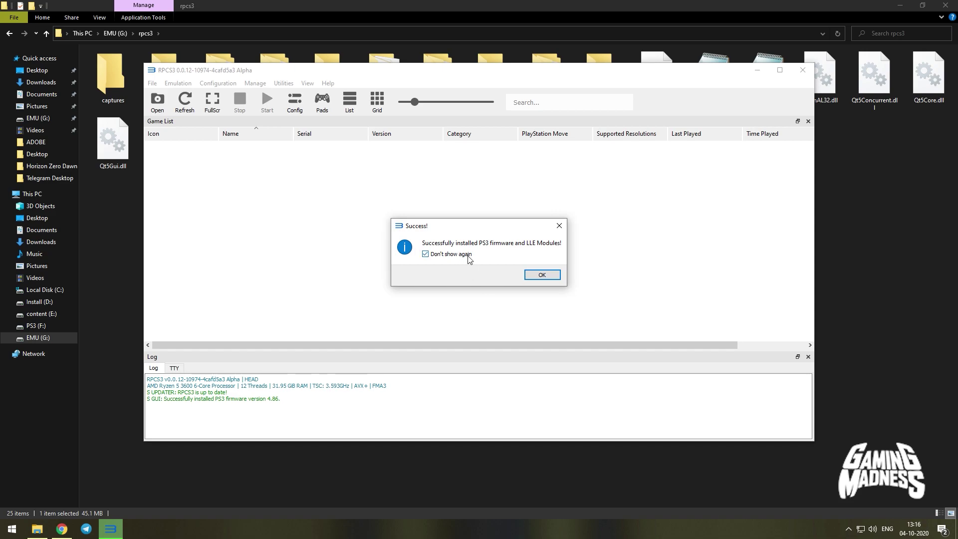
{"action": "left_click", "coordinate": [537, 275]}
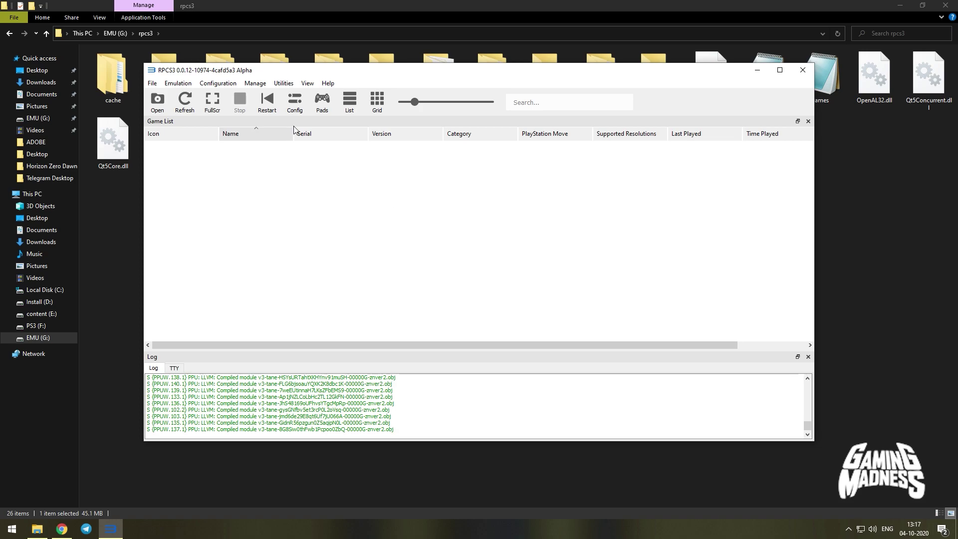
- In the Player 1 gamepad settings, bind D-Pad Up to the Up key and D-Pad Right to the Right key
{"action": "left_click", "coordinate": [316, 110]}
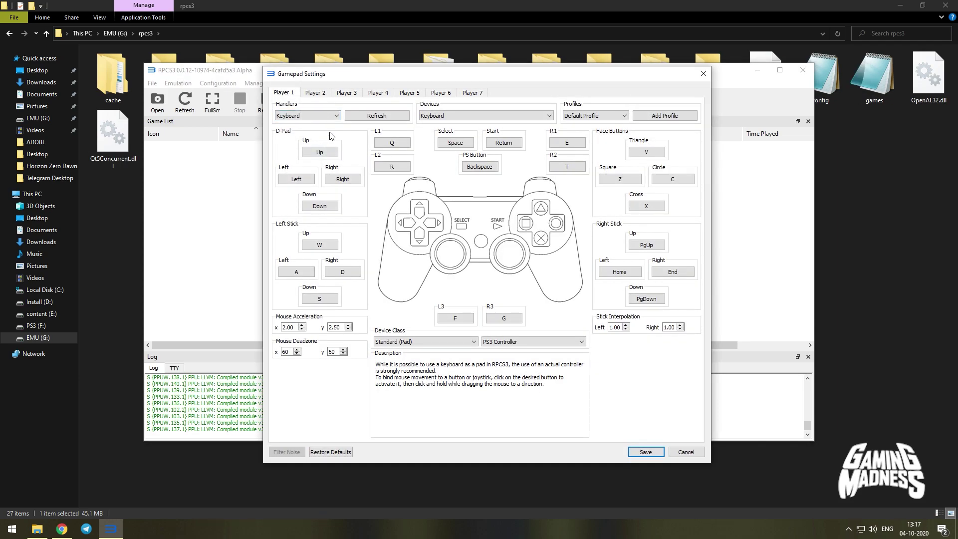
{"action": "left_click", "coordinate": [321, 153]}
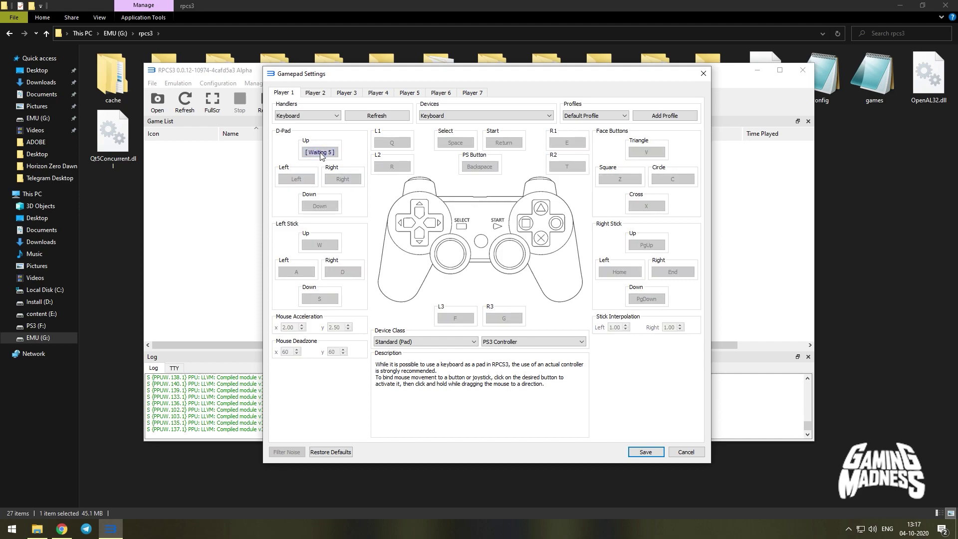
{"action": "key", "text": "Up"}
{"action": "left_click", "coordinate": [339, 180]}
{"action": "key", "text": "Right"}
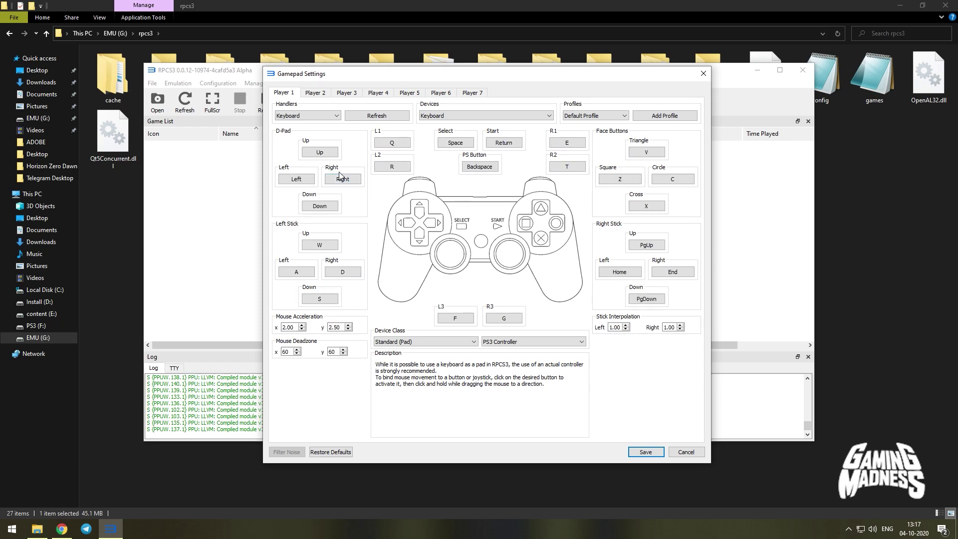
- Set the Player 1 gamepad handler to XInput
{"action": "left_click", "coordinate": [334, 115]}
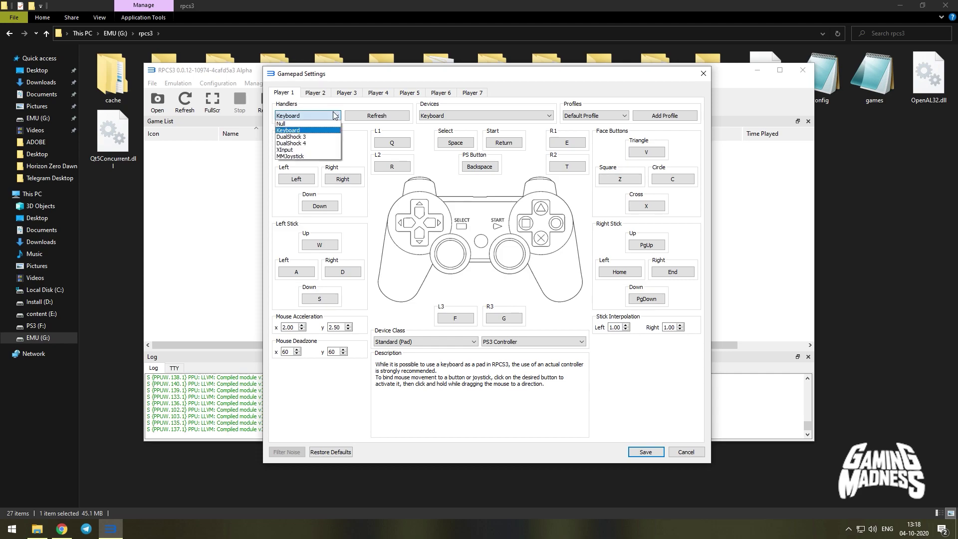
{"action": "left_click", "coordinate": [305, 149]}
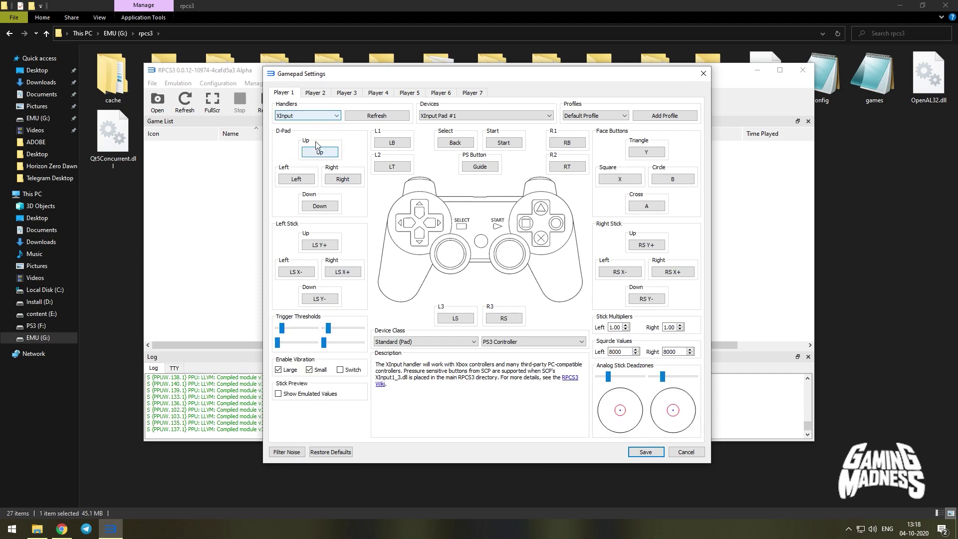
- Select XInput Pad #1 as the Player 1 gamepad device
{"action": "left_click", "coordinate": [434, 115]}
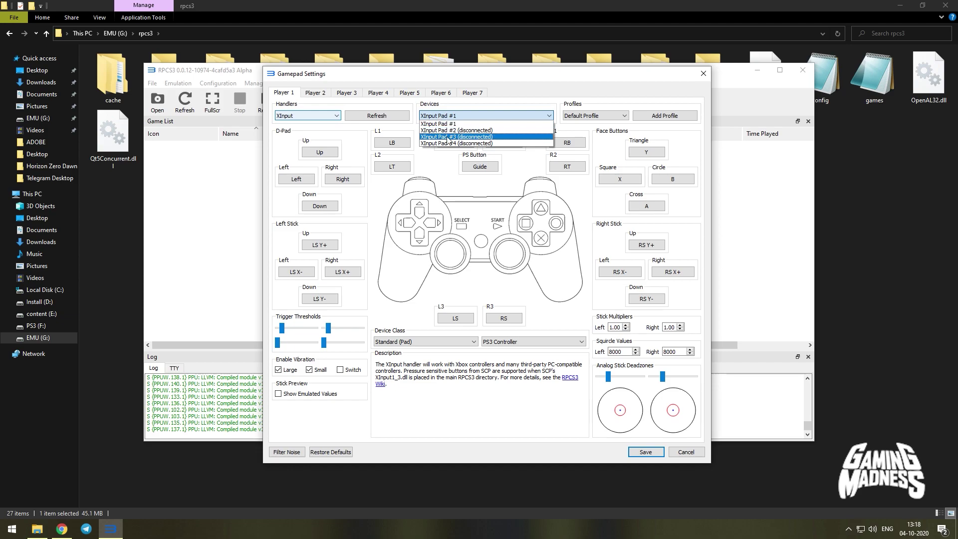
{"action": "left_click", "coordinate": [454, 124]}
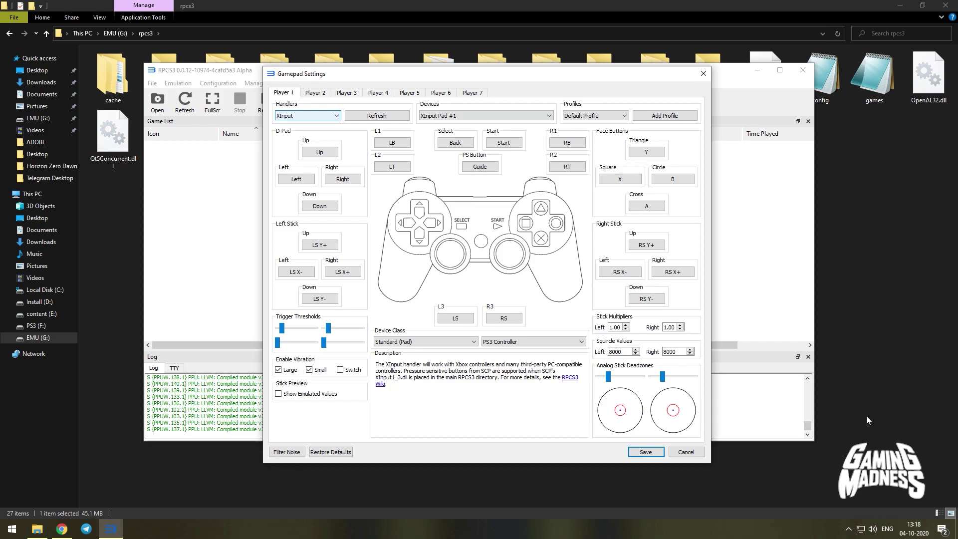
- Check the handler choices for Player 2 without changing them, and save the gamepad settings from Player 1
{"action": "left_click", "coordinate": [320, 94]}
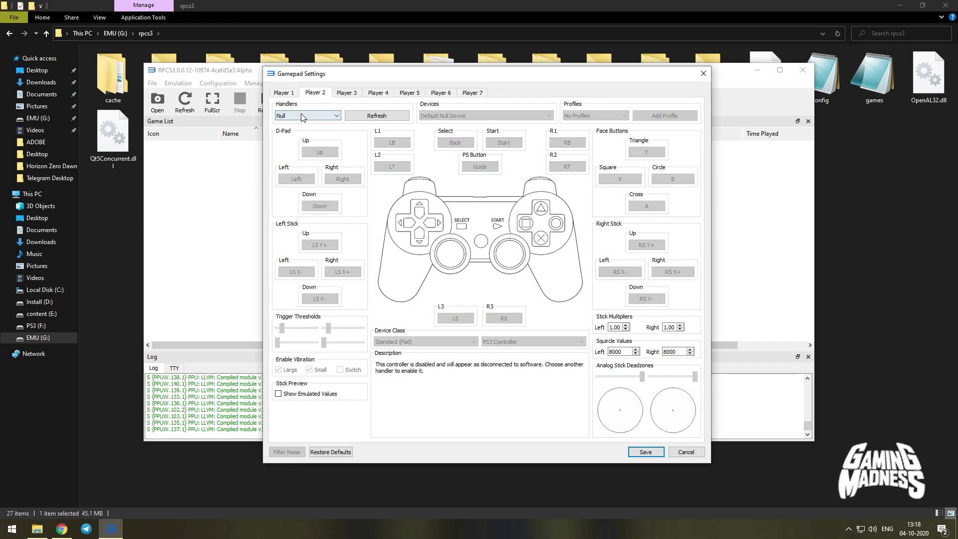
{"action": "left_click", "coordinate": [314, 116]}
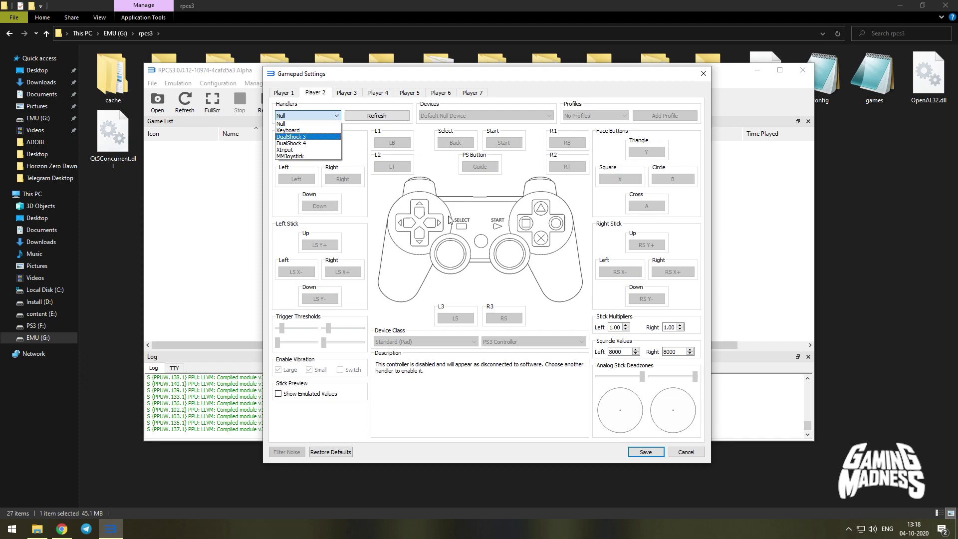
{"action": "left_click", "coordinate": [382, 200]}
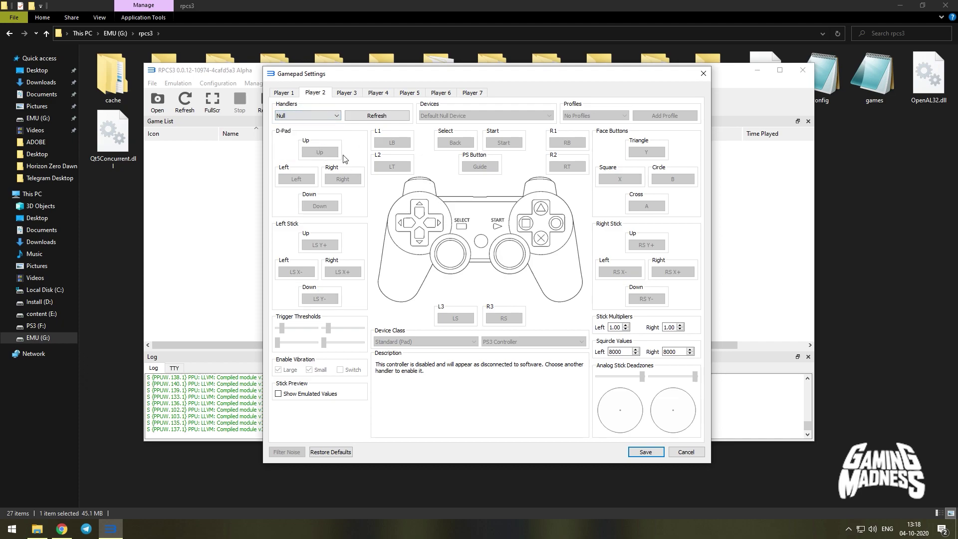
{"action": "left_click", "coordinate": [293, 93]}
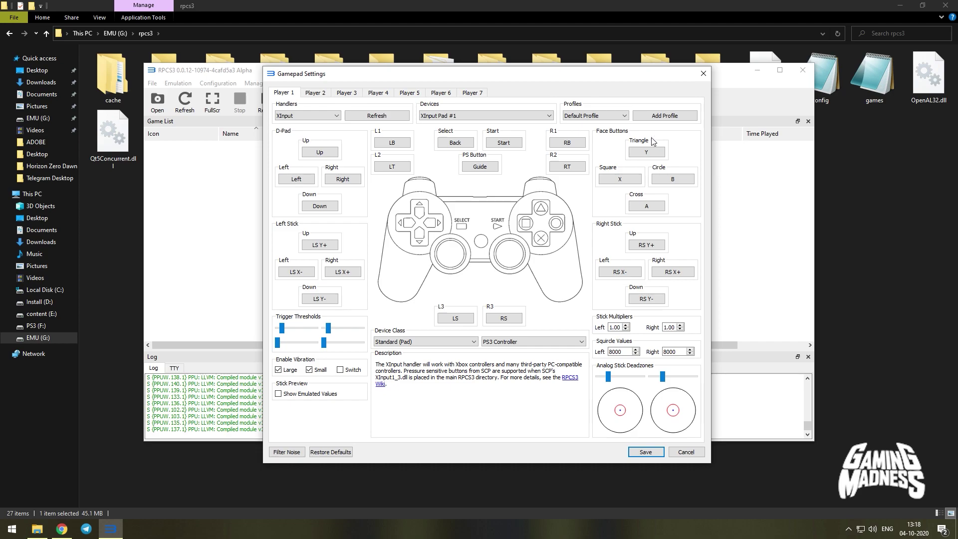
{"action": "left_click", "coordinate": [641, 453]}
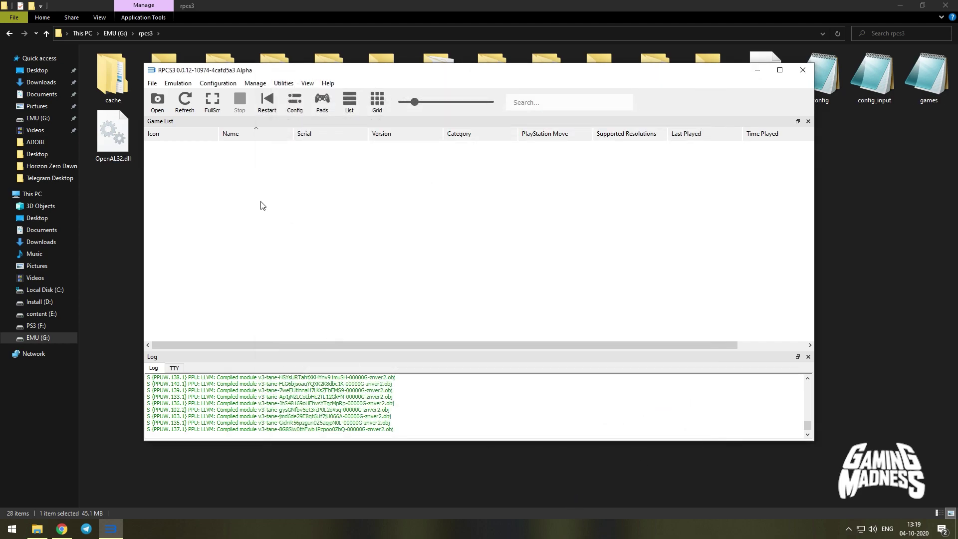
- Add the games from the PS3 GAMES folder on the PS3 (F:) drive to the game list
{"action": "left_click", "coordinate": [153, 84]}
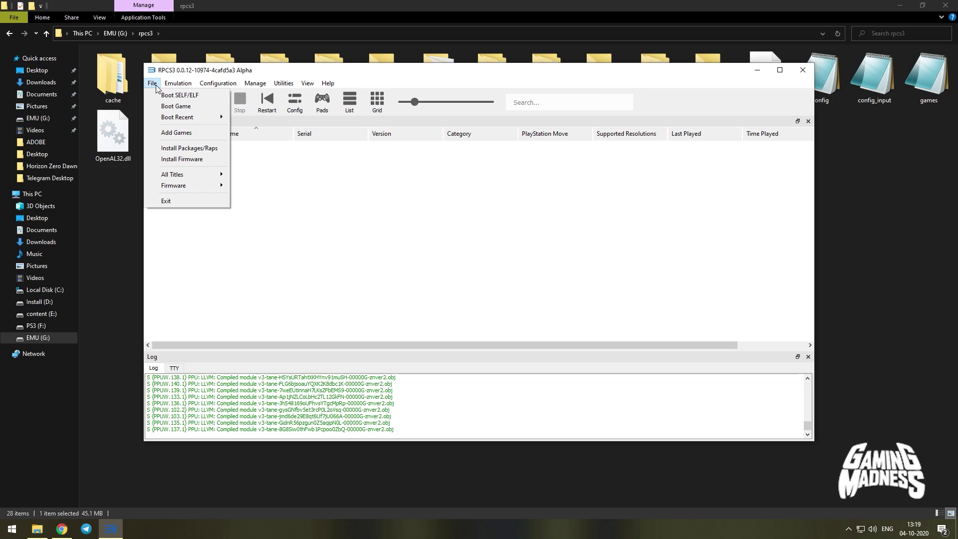
{"action": "left_click", "coordinate": [196, 132]}
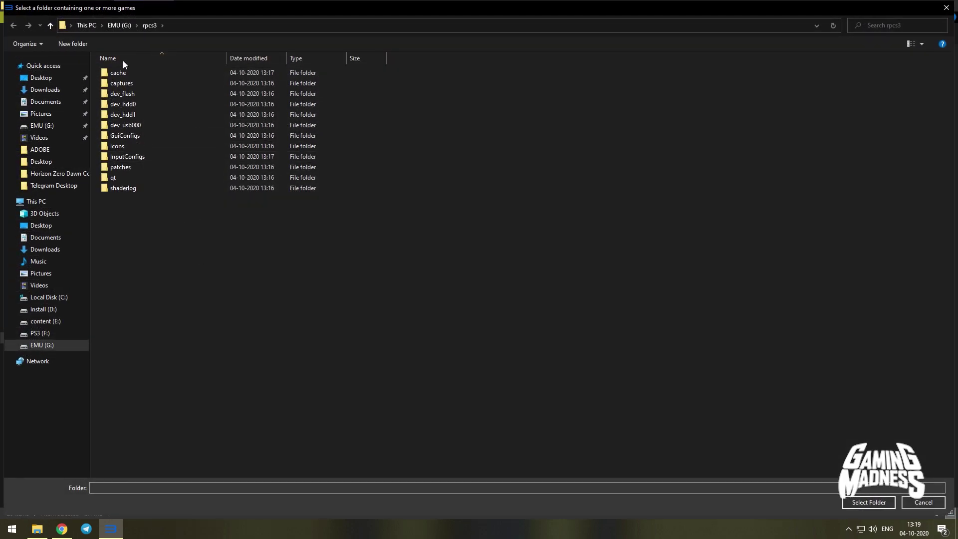
{"action": "left_click", "coordinate": [112, 24]}
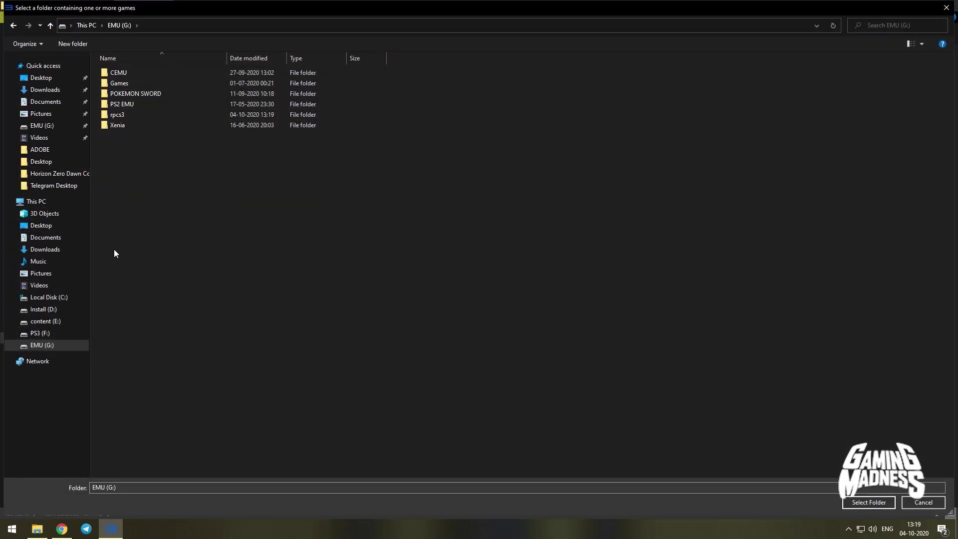
{"action": "left_click", "coordinate": [69, 332]}
{"action": "left_click", "coordinate": [120, 93]}
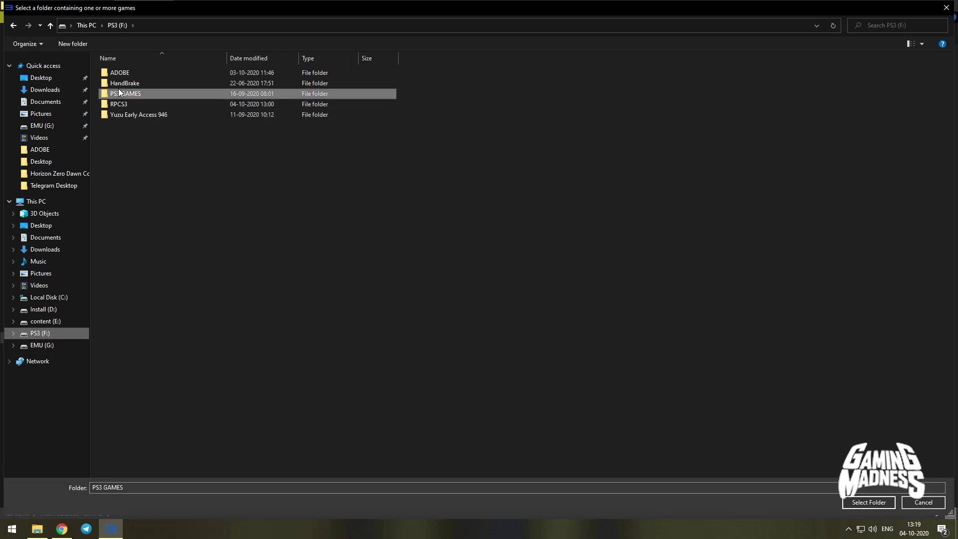
{"action": "double_click", "coordinate": [120, 93]}
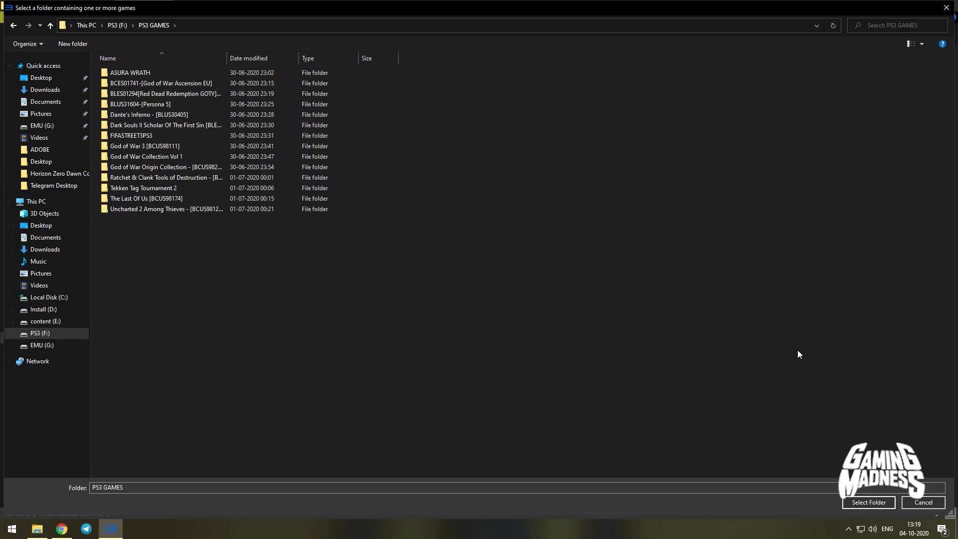
{"action": "left_click", "coordinate": [858, 501]}
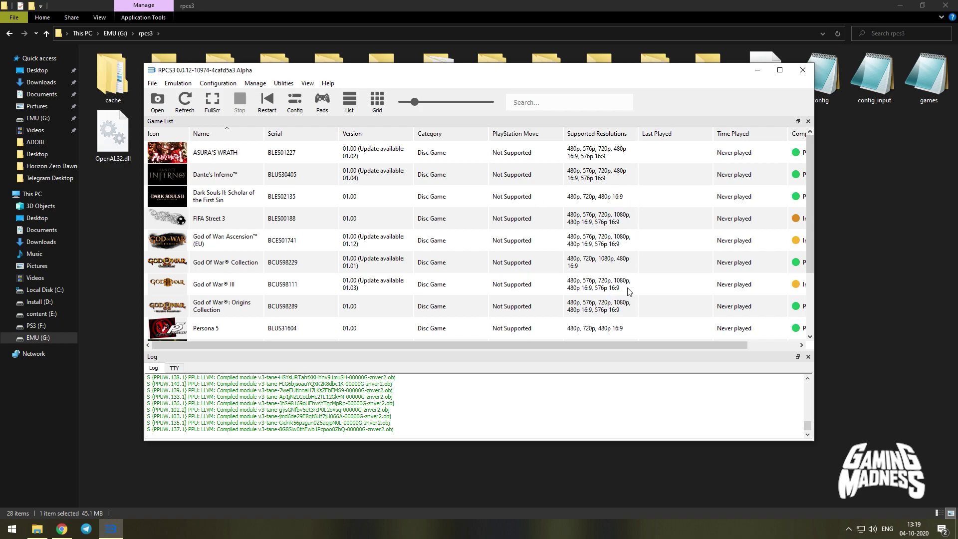
- Examine the compatibility status of the added games in the game list
{"action": "left_click_drag", "start_coordinate": [637, 344], "coordinate": [714, 338]}
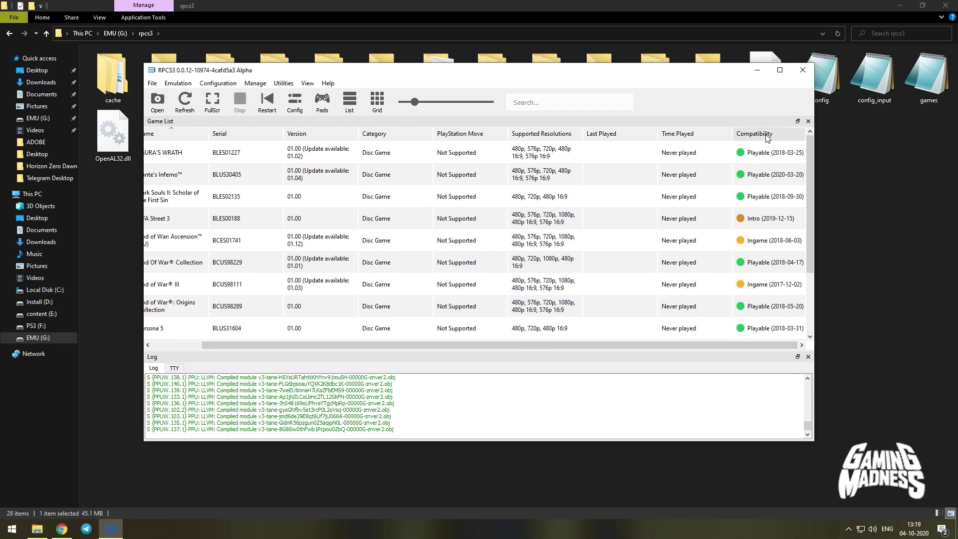
{"action": "scroll", "coordinate": [756, 257], "scroll_direction": "down", "scroll_amount": 2}
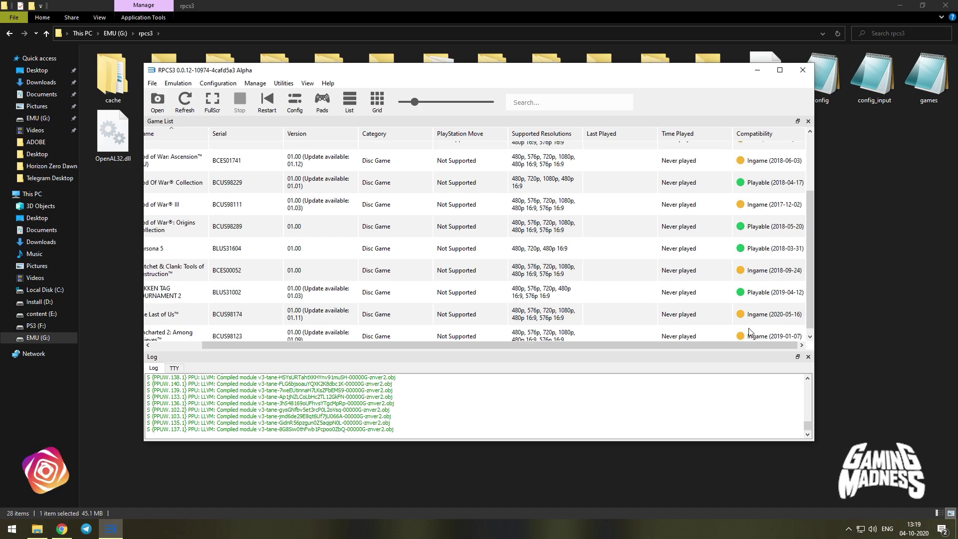
{"action": "scroll", "coordinate": [699, 280], "scroll_direction": "up", "scroll_amount": 2}
{"action": "left_click_drag", "start_coordinate": [526, 343], "coordinate": [429, 355]}
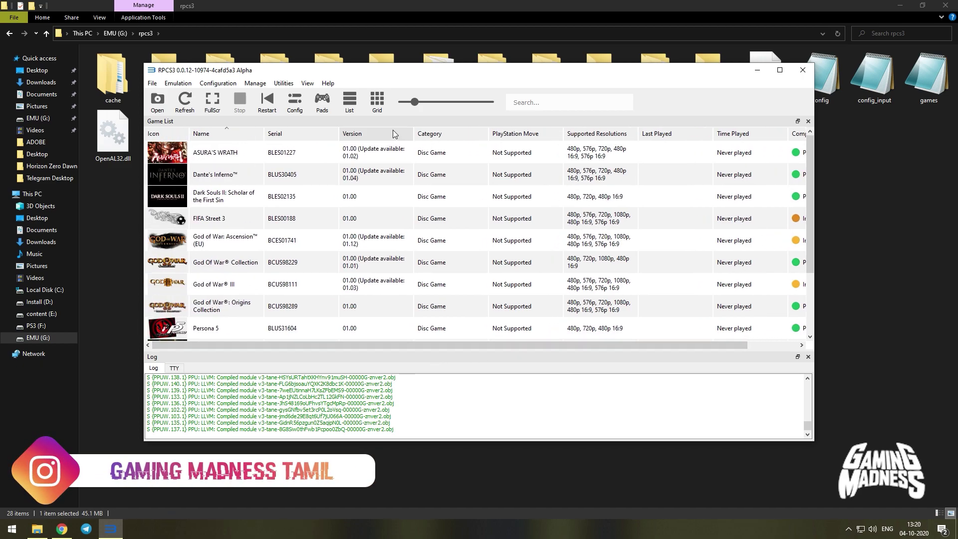
- Review the global emulator settings from CPU, GPU and Audio through GUI, and save them with their existing values
{"action": "left_click", "coordinate": [219, 83]}
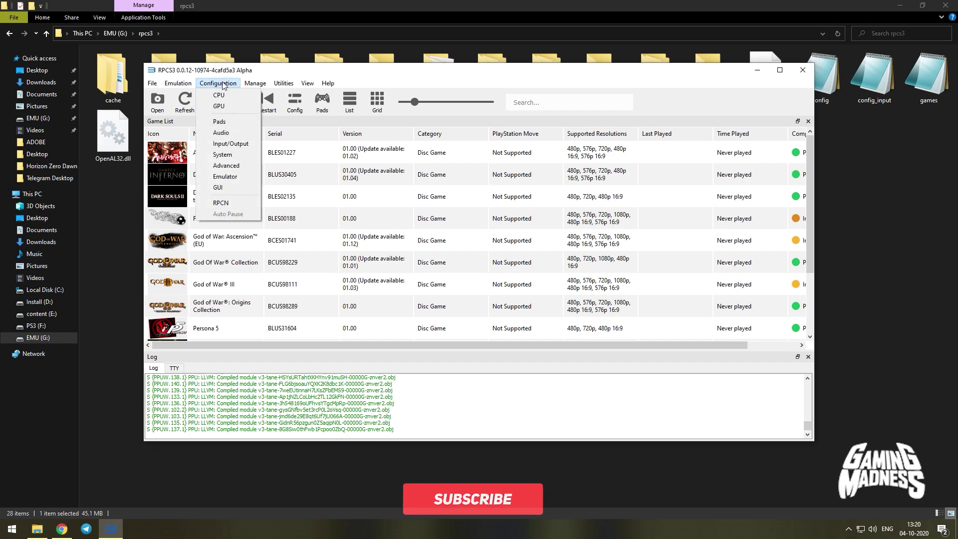
{"action": "left_click", "coordinate": [220, 93]}
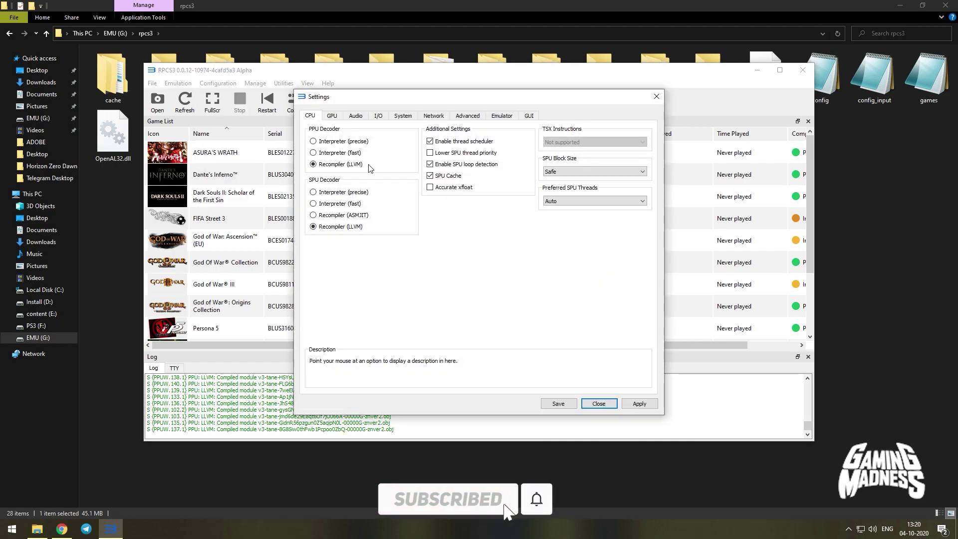
{"action": "left_click", "coordinate": [340, 116]}
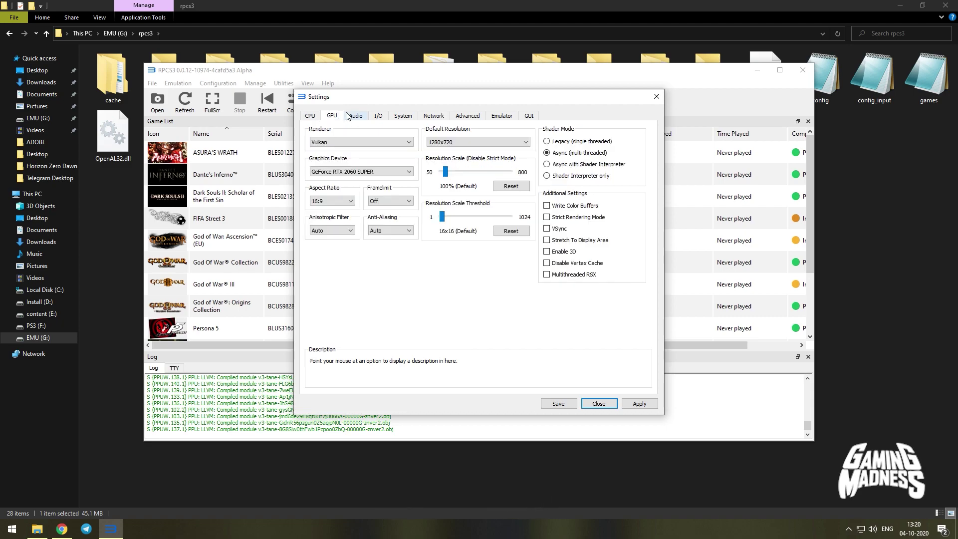
{"action": "left_click", "coordinate": [350, 116]}
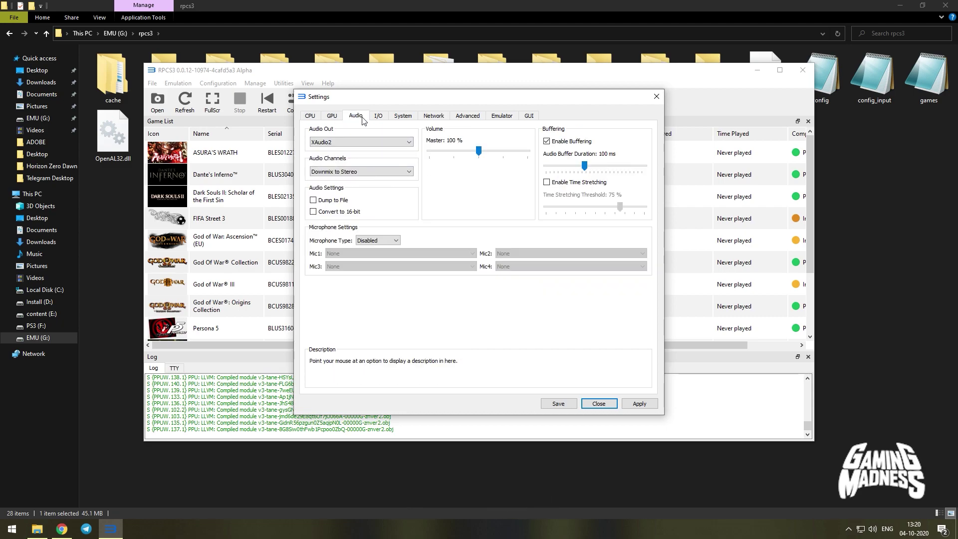
{"action": "left_click", "coordinate": [378, 119]}
{"action": "left_click", "coordinate": [432, 119]}
{"action": "left_click", "coordinate": [475, 119]}
{"action": "left_click", "coordinate": [508, 118]}
{"action": "left_click", "coordinate": [530, 118]}
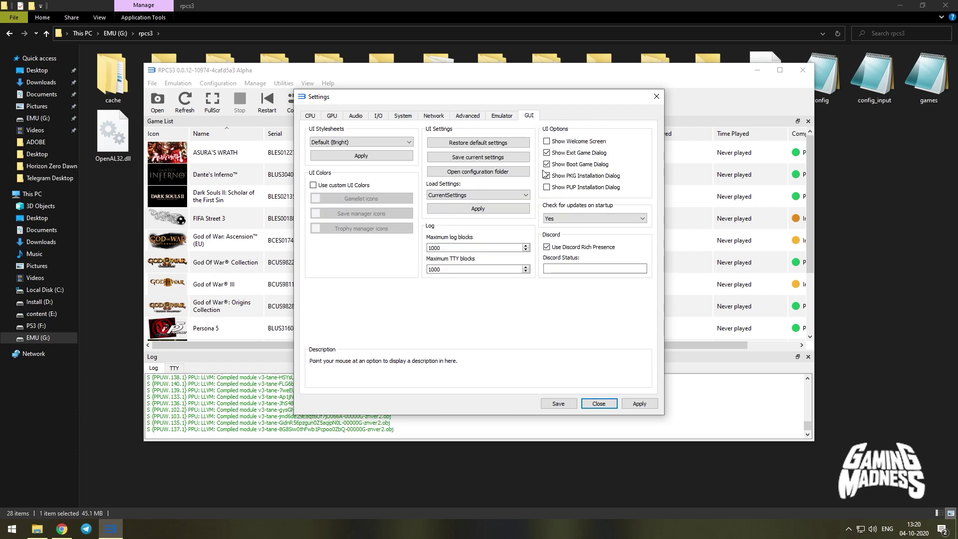
{"action": "left_click", "coordinate": [559, 404]}
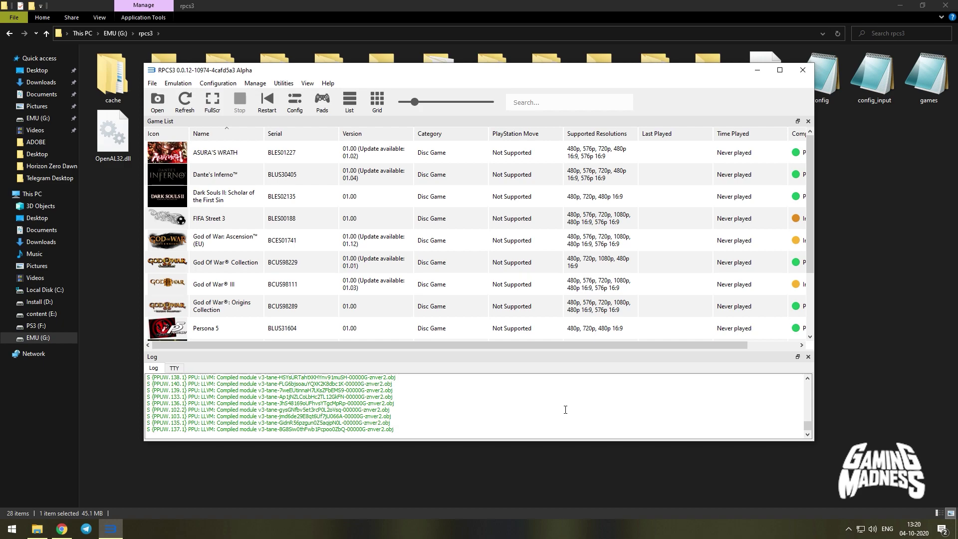
- Create a custom configuration for ASURA'S WRATH, review its settings from CPU through Emulator, and apply it with the existing values
{"action": "right_click", "coordinate": [236, 156]}
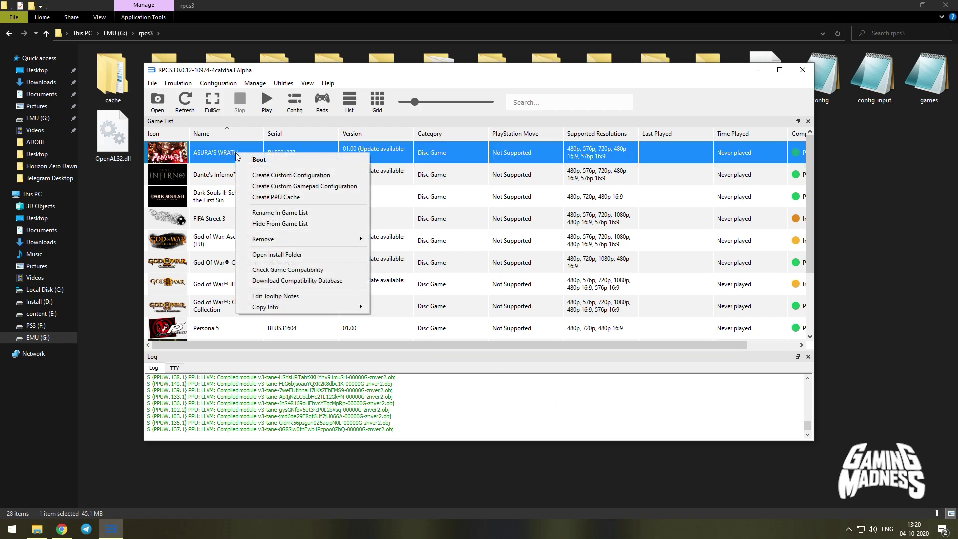
{"action": "left_click", "coordinate": [265, 175]}
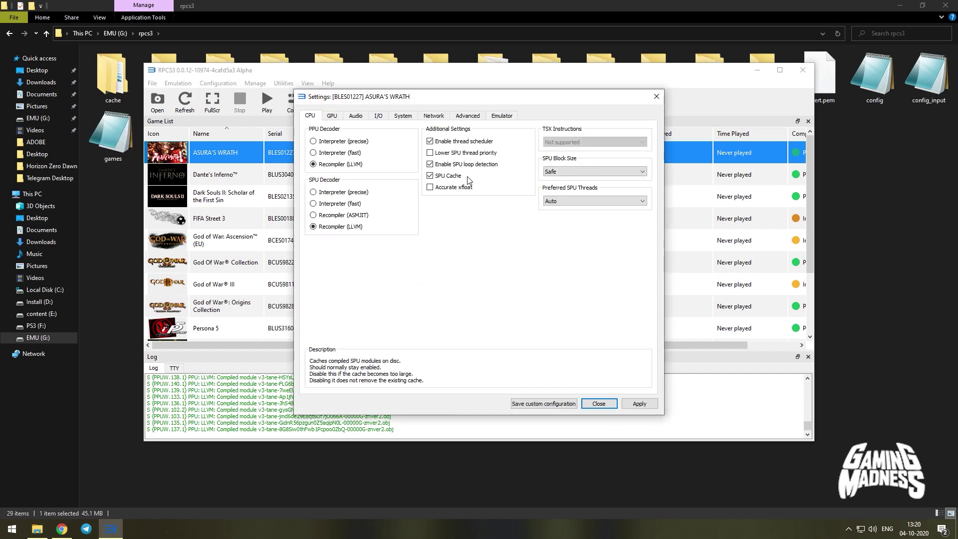
{"action": "left_click", "coordinate": [342, 120]}
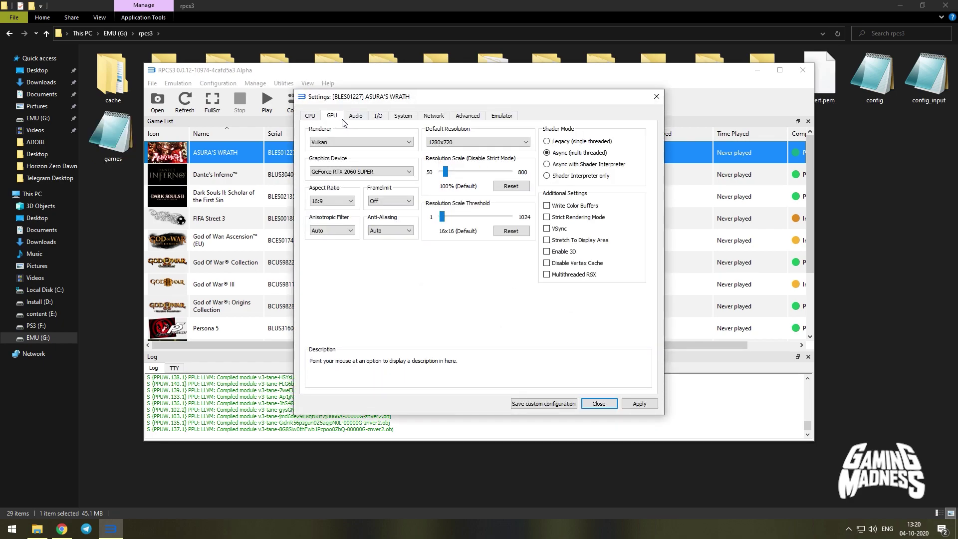
{"action": "left_click", "coordinate": [355, 116]}
{"action": "left_click", "coordinate": [403, 116]}
{"action": "left_click", "coordinate": [434, 116]}
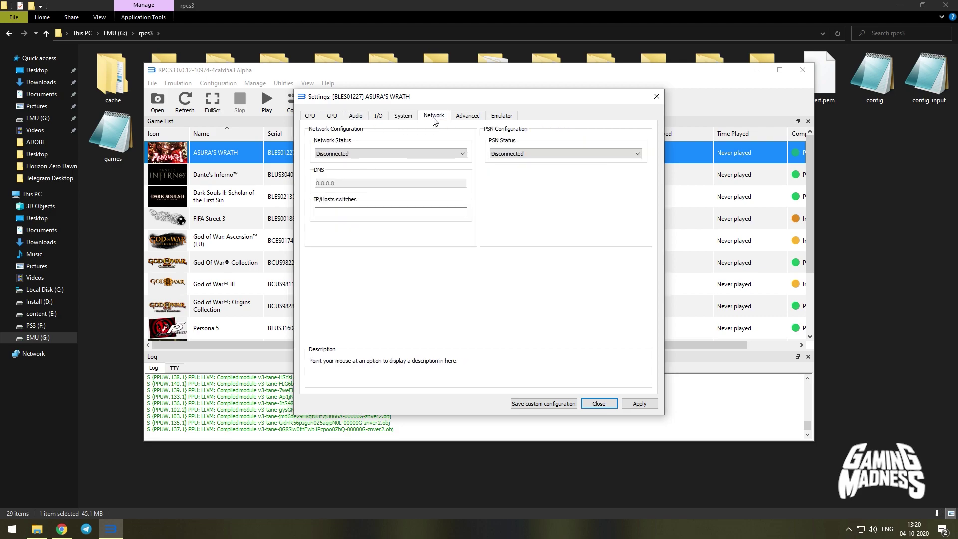
{"action": "left_click", "coordinate": [468, 116]}
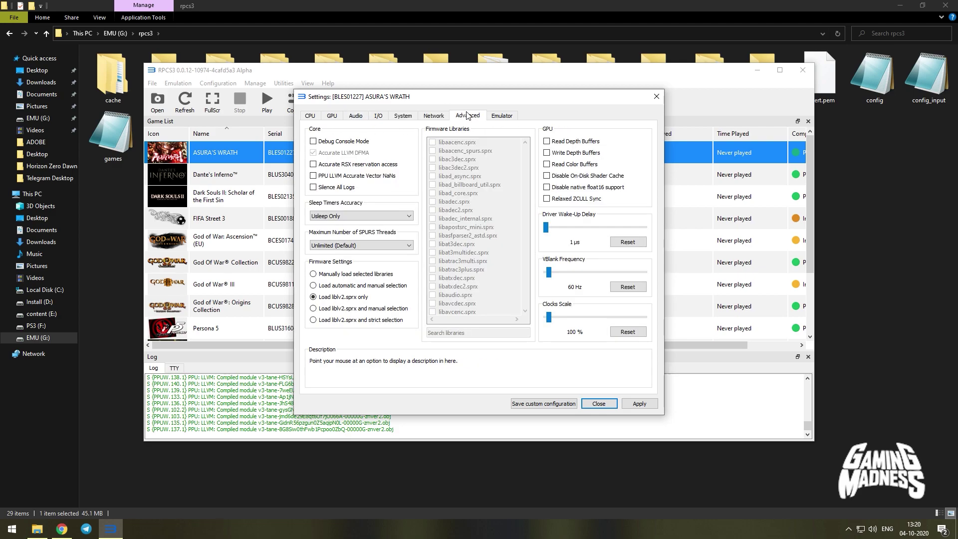
{"action": "left_click", "coordinate": [504, 115]}
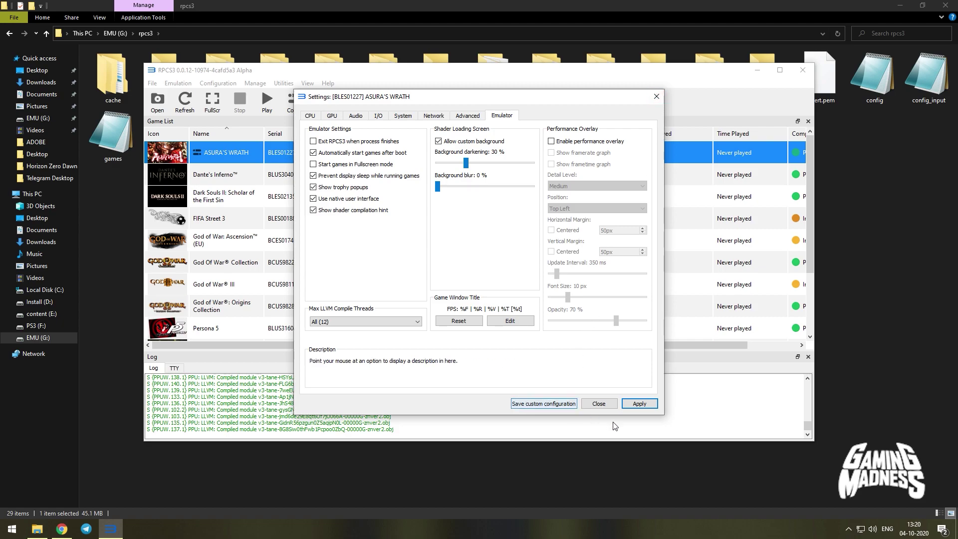
{"action": "left_click", "coordinate": [604, 406]}
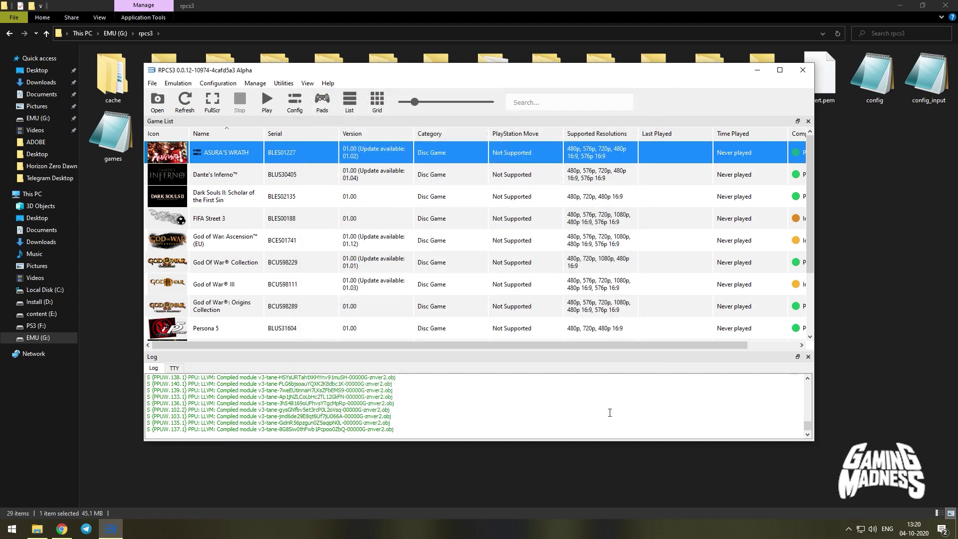
{"action": "mouse_move", "coordinate": [624, 345]}
{"action": "left_mouse_down"}
{"action": "mouse_move", "coordinate": [675, 345]}
{"action": "mouse_move", "coordinate": [554, 342]}
{"action": "mouse_move", "coordinate": [630, 346]}
{"action": "left_mouse_up"}
{"action": "scroll", "coordinate": [784, 278], "scroll_direction": "down", "scroll_amount": 2}
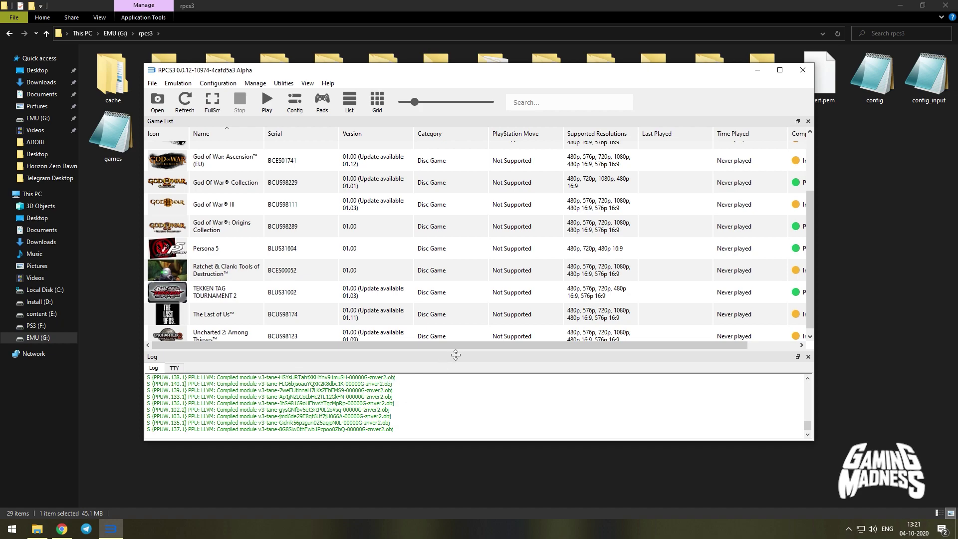
{"action": "left_click_drag", "start_coordinate": [452, 346], "coordinate": [381, 339]}
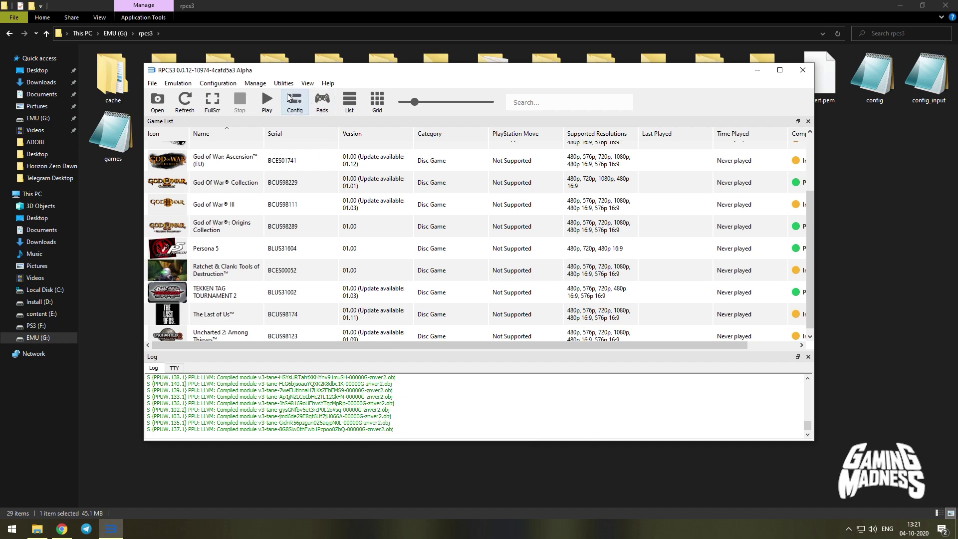
- Download the latest game patches in the Patch Manager and dismiss the download message
{"action": "left_click", "coordinate": [265, 87]}
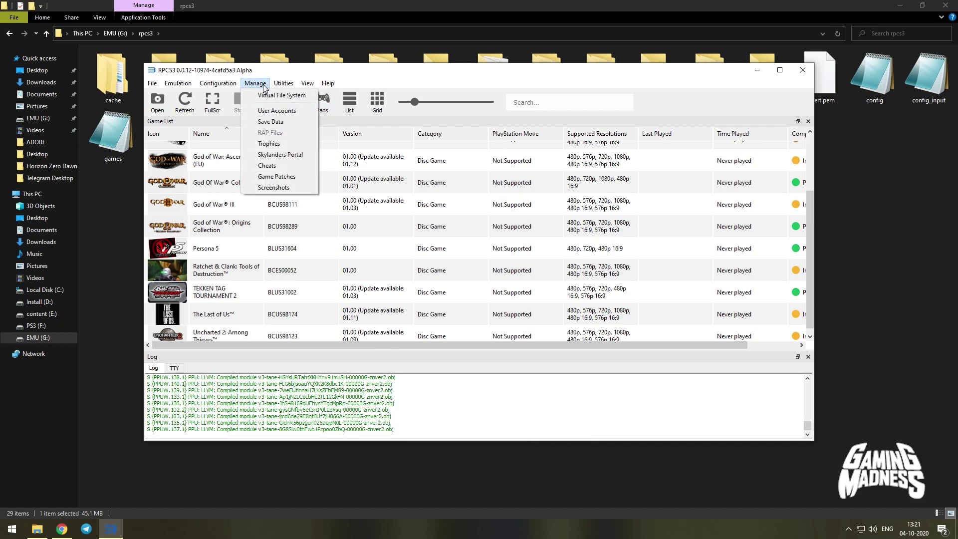
{"action": "left_click", "coordinate": [278, 181]}
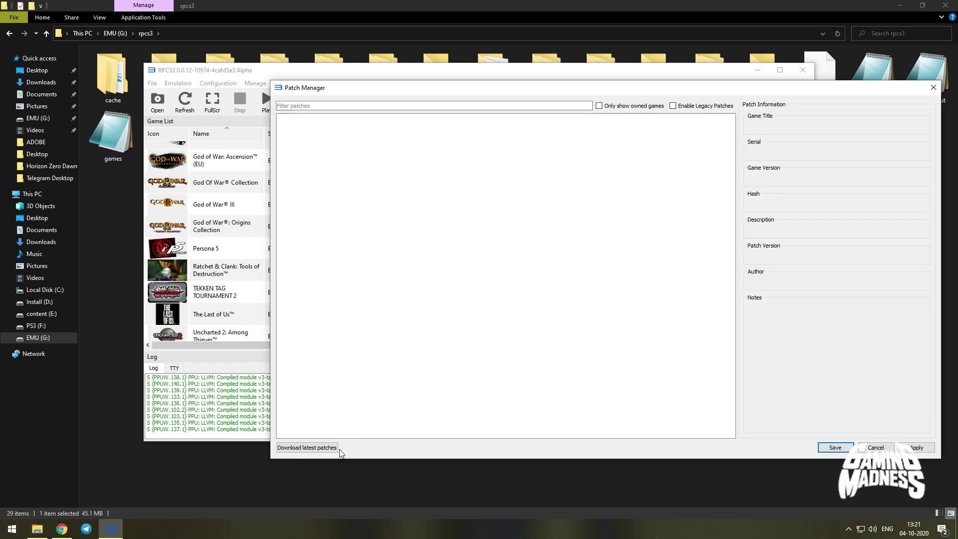
{"action": "left_click", "coordinate": [301, 449]}
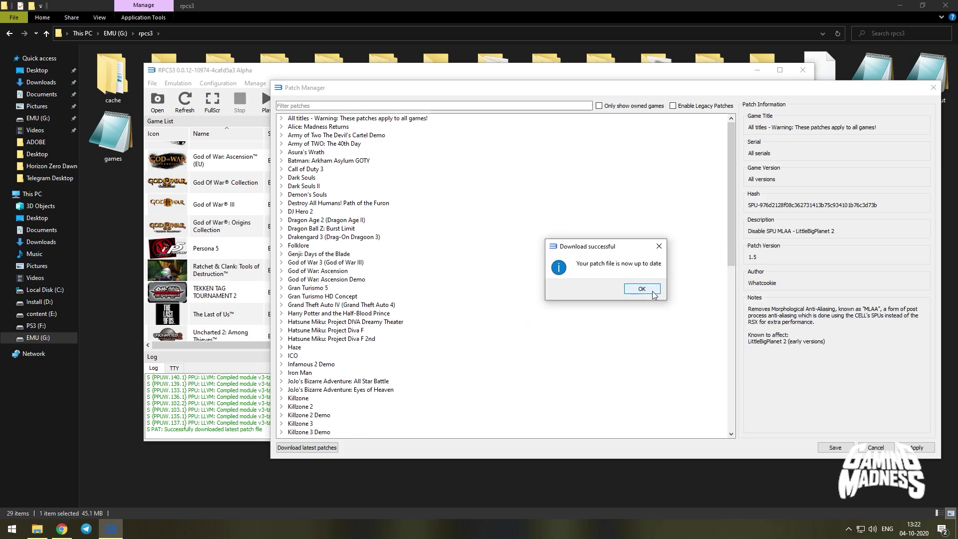
{"action": "left_click", "coordinate": [642, 290]}
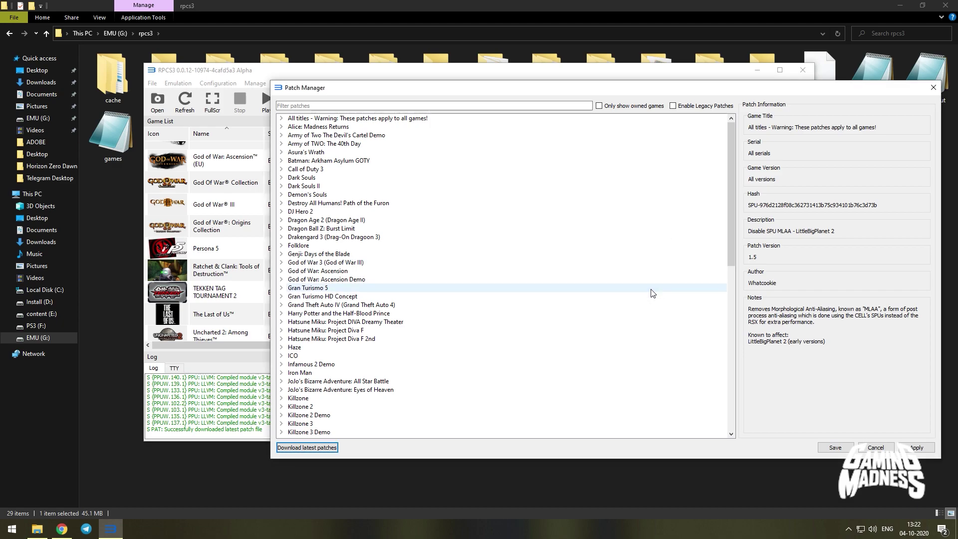
- Limit the patch list to owned games and expand the patches under All titles and God of War 3, serial BCUS98111 v.01.00
{"action": "scroll", "coordinate": [589, 250], "scroll_direction": "down", "scroll_amount": 8}
{"action": "scroll", "coordinate": [560, 259], "scroll_direction": "up", "scroll_amount": 8}
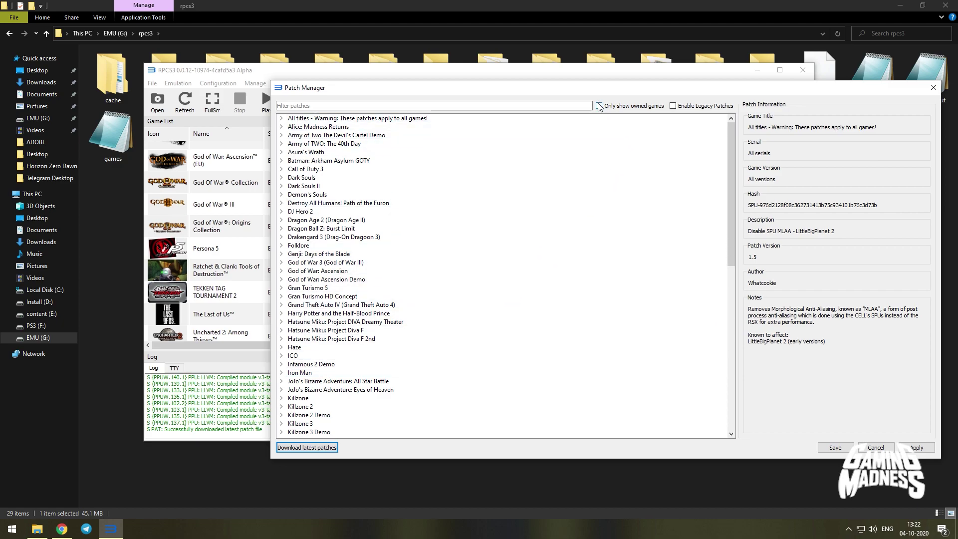
{"action": "left_click", "coordinate": [658, 109]}
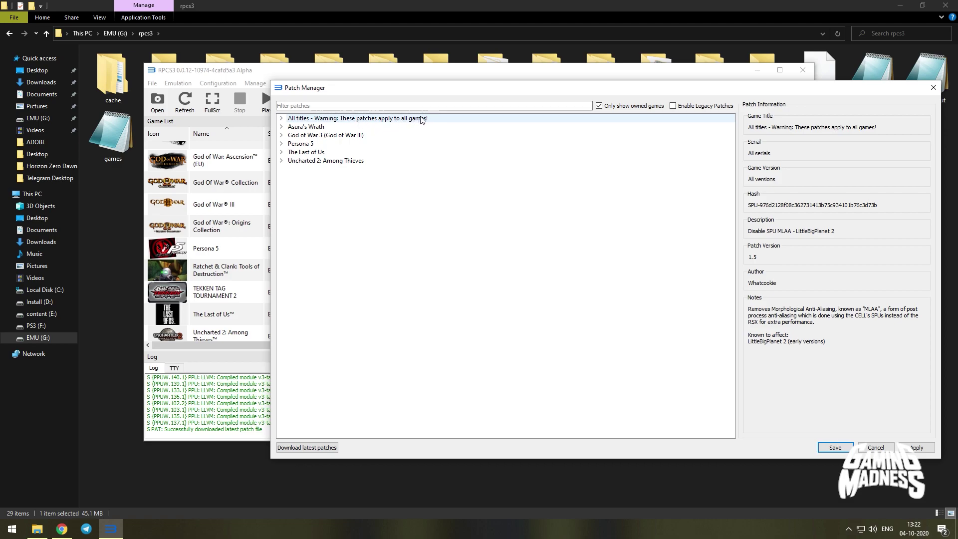
{"action": "left_click", "coordinate": [282, 118]}
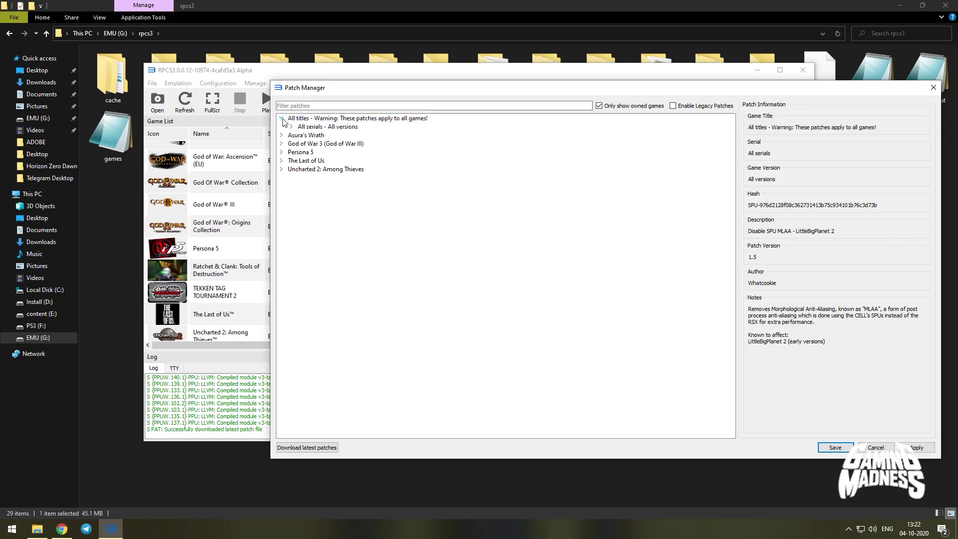
{"action": "left_click", "coordinate": [291, 126]}
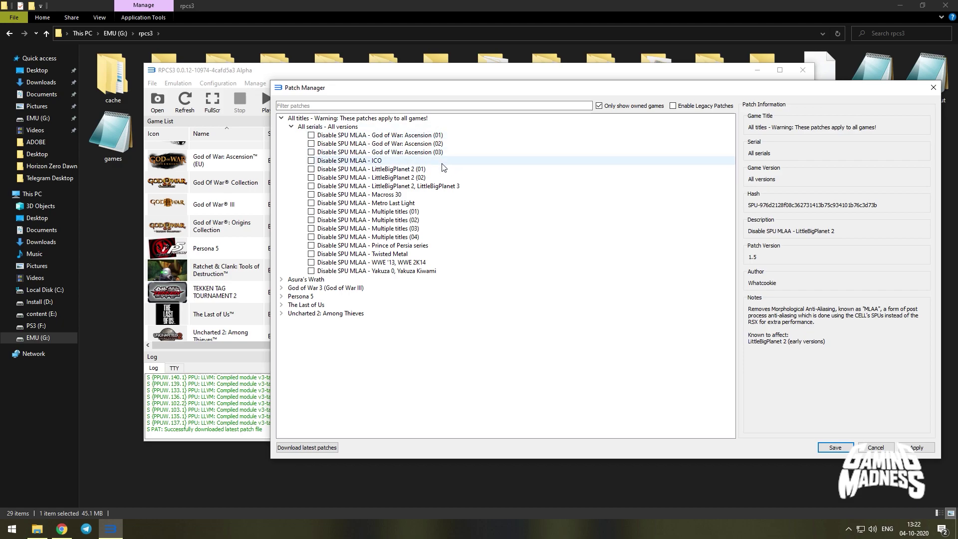
{"action": "left_click", "coordinate": [282, 288]}
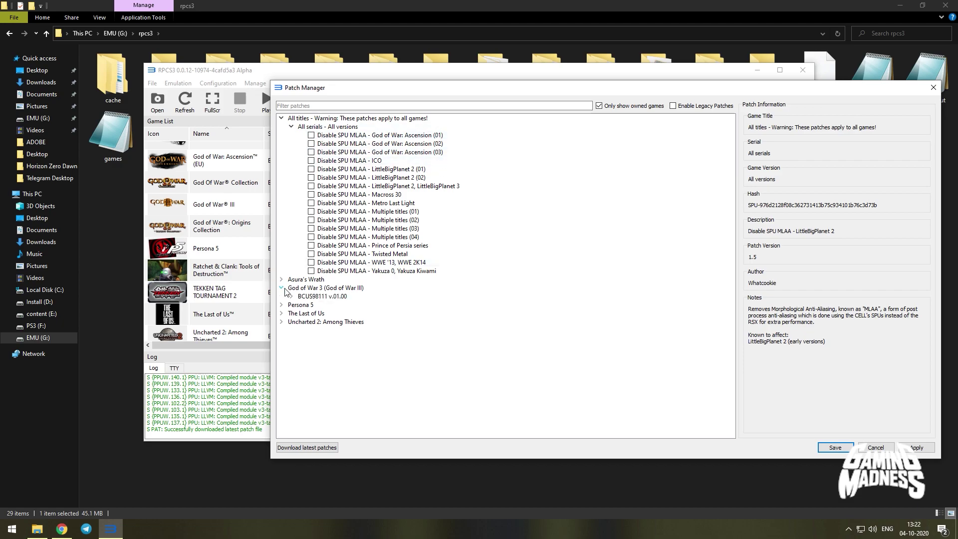
{"action": "left_click", "coordinate": [292, 296]}
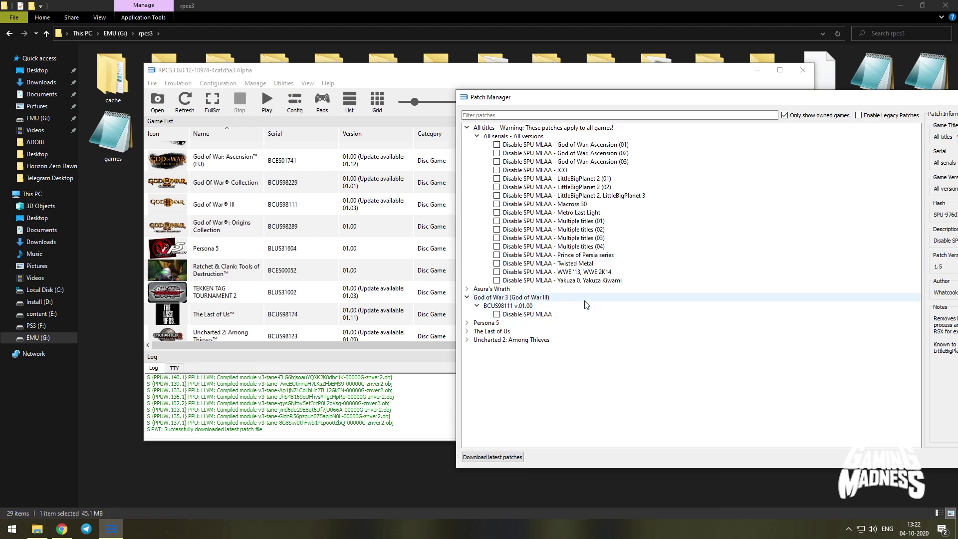
{"action": "left_click_drag", "start_coordinate": [877, 97], "coordinate": [691, 62]}
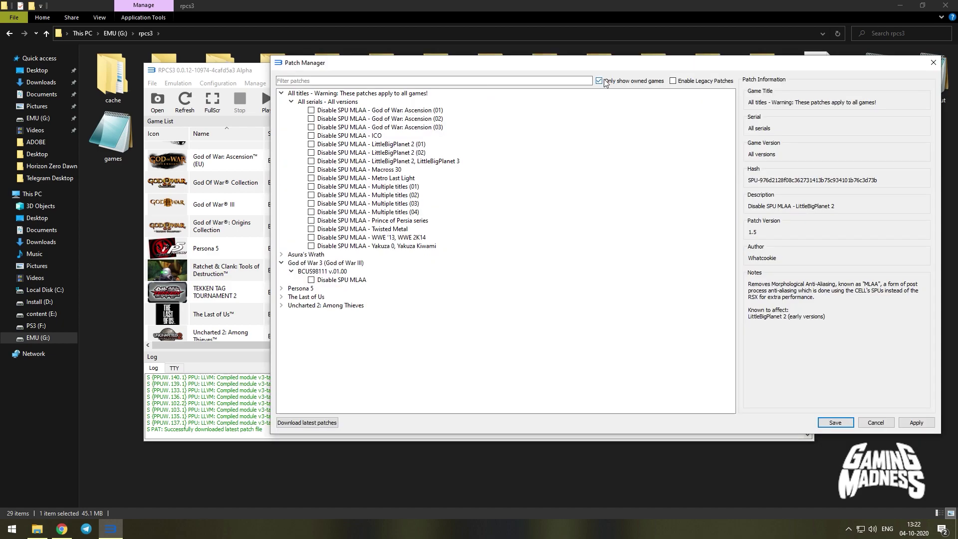
- List patches for all games again and enable the Disable SPU MLAA patches 01, 02 and 03 for God of War: Ascension
{"action": "left_click", "coordinate": [600, 81]}
{"action": "scroll", "coordinate": [319, 280], "scroll_direction": "down", "scroll_amount": 8}
{"action": "scroll", "coordinate": [307, 325], "scroll_direction": "down", "scroll_amount": 14}
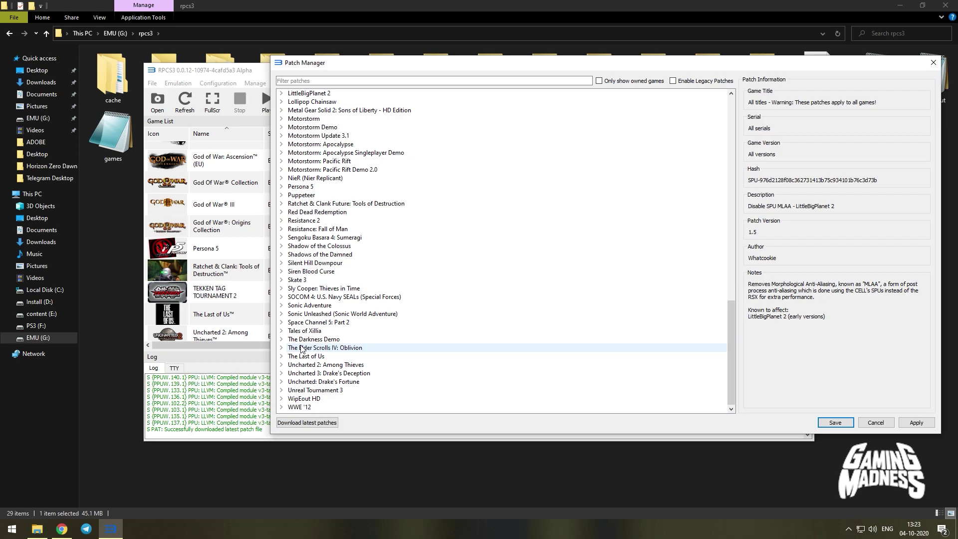
{"action": "scroll", "coordinate": [405, 285], "scroll_direction": "up", "scroll_amount": 20}
{"action": "scroll", "coordinate": [404, 284], "scroll_direction": "up", "scroll_amount": 4}
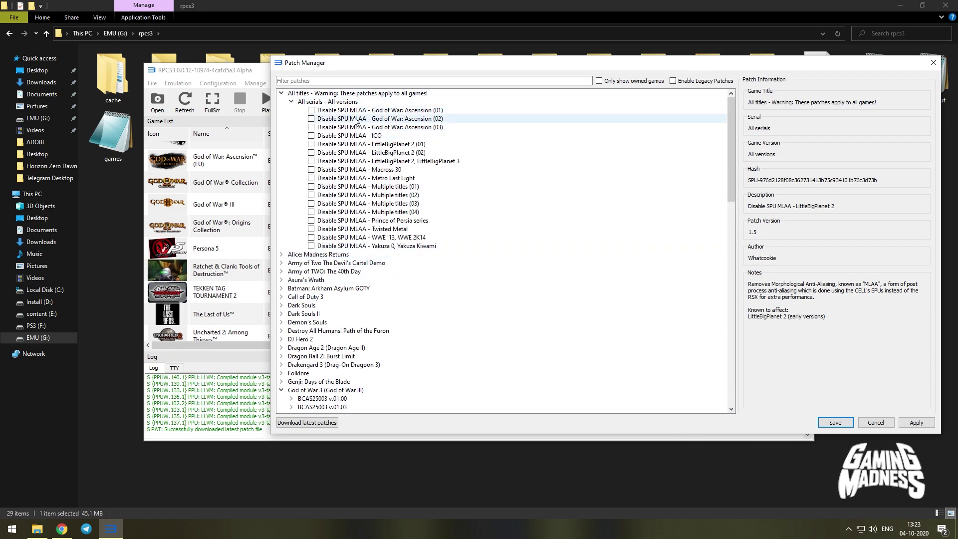
{"action": "left_click", "coordinate": [311, 110]}
{"action": "left_click", "coordinate": [311, 118]}
{"action": "left_click", "coordinate": [311, 127]}
{"action": "left_click", "coordinate": [281, 322]}
{"action": "left_click", "coordinate": [282, 322]}
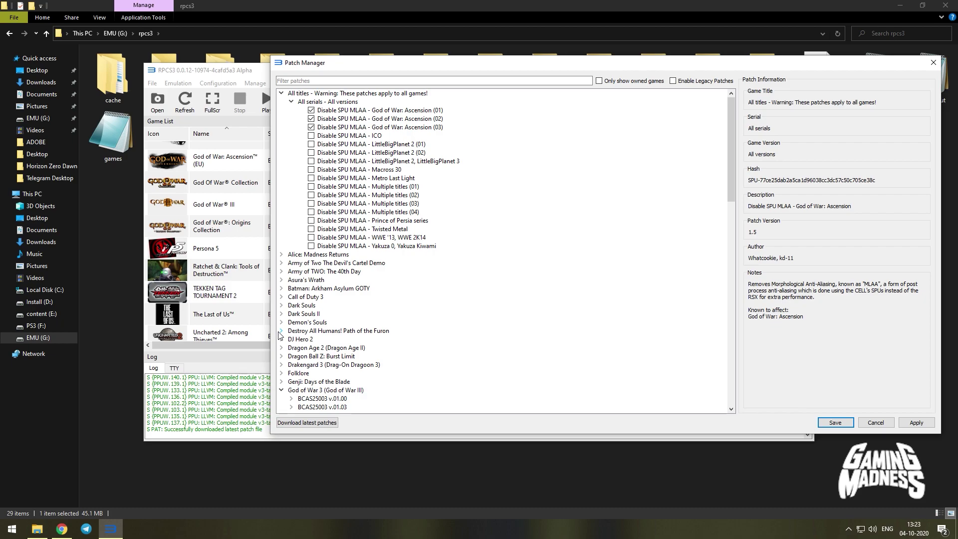
- Show only owned games, enable Disable SPU MLAA for God of War 3 under BCUS98111 v.01.00, and save the patch selection
{"action": "scroll", "coordinate": [282, 335], "scroll_direction": "down", "scroll_amount": 3}
{"action": "scroll", "coordinate": [284, 335], "scroll_direction": "down", "scroll_amount": 2}
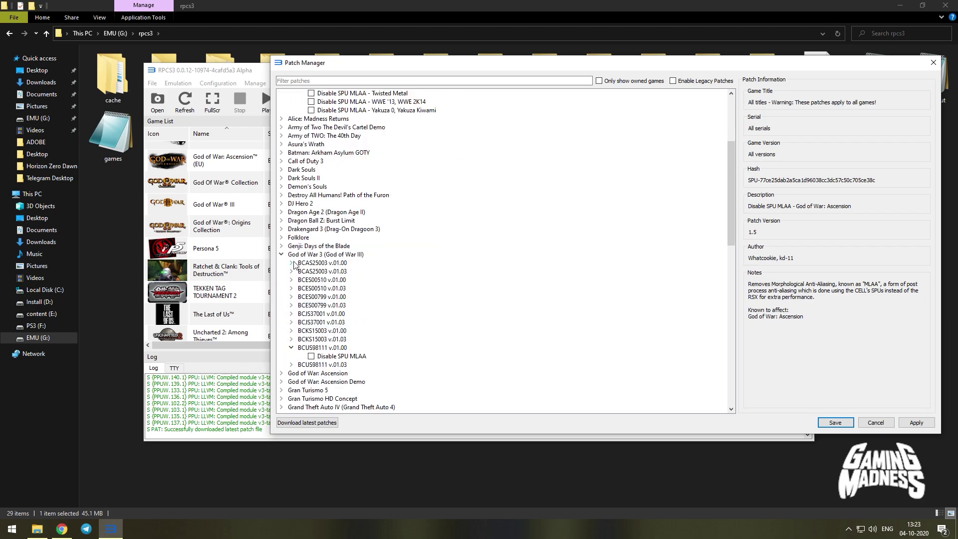
{"action": "left_click", "coordinate": [599, 80]}
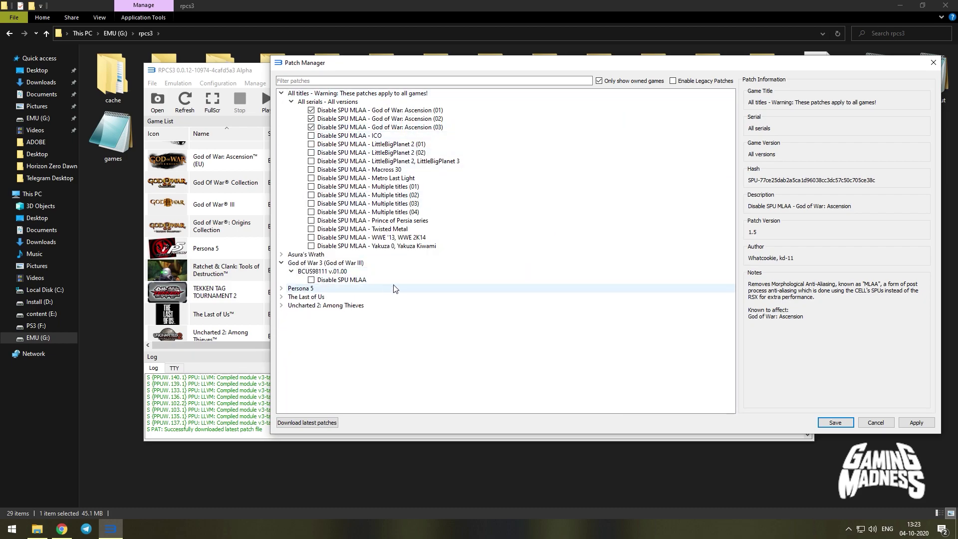
{"action": "left_click", "coordinate": [311, 280]}
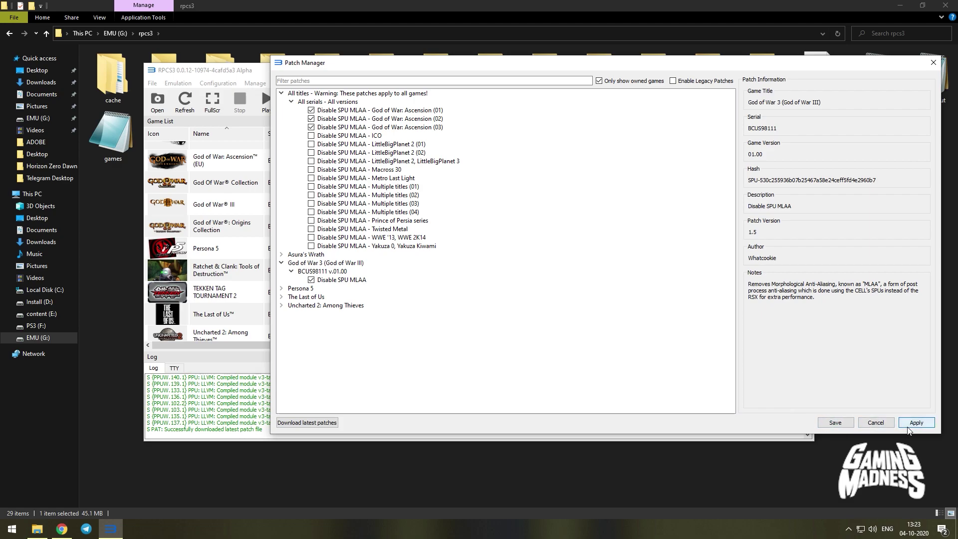
{"action": "left_click", "coordinate": [827, 423]}
{"action": "left_click", "coordinate": [263, 85]}
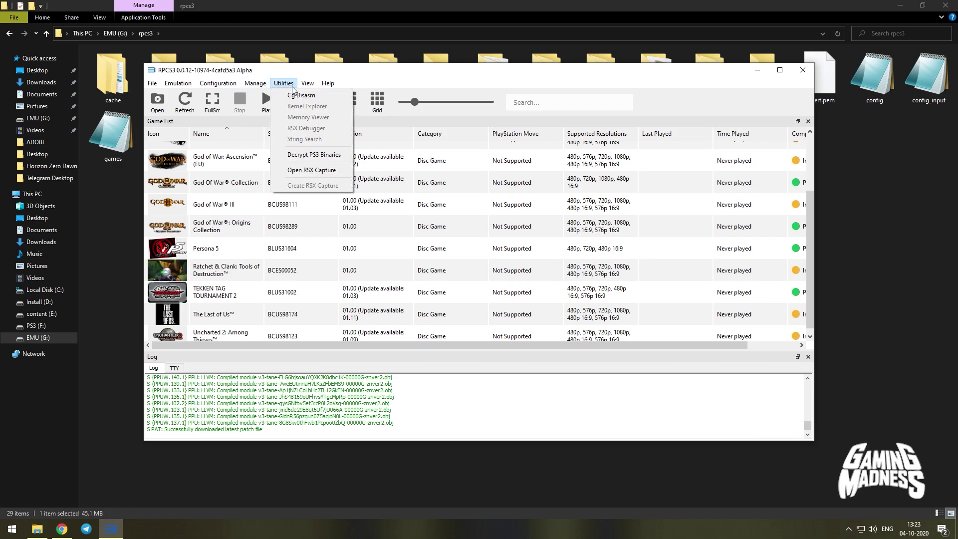
{"action": "mouse_move", "coordinate": [315, 88]}
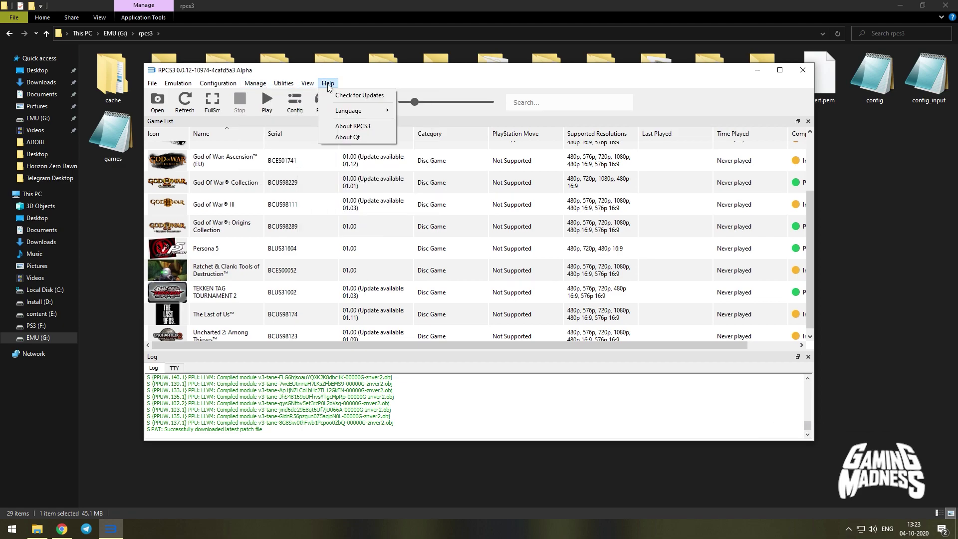
{"action": "key", "text": "Escape"}
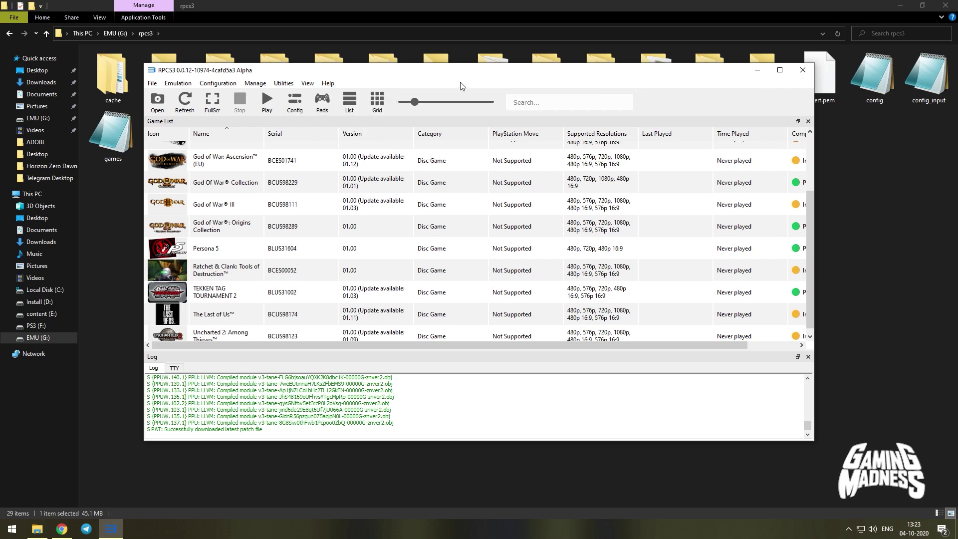